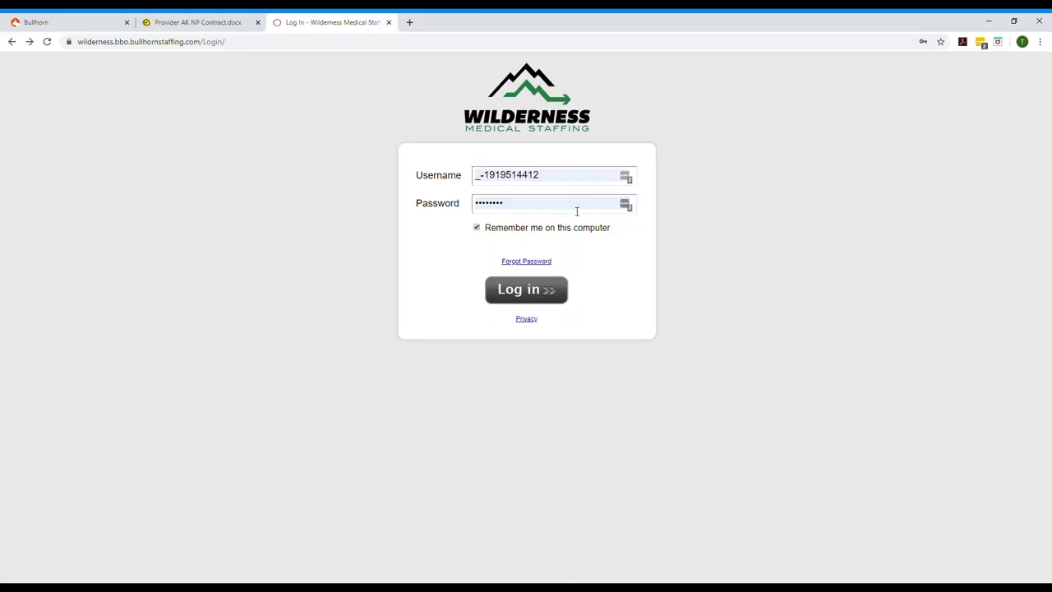
Log in to the Wilderness Medical Staffing portal with the saved credentials
{"action": "left_click", "coordinate": [530, 299]}
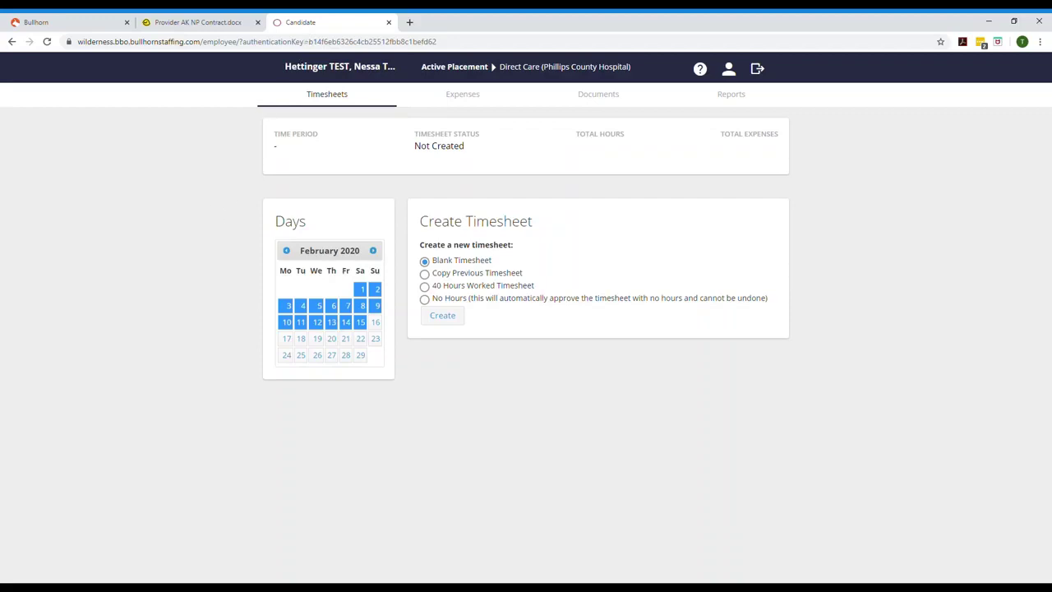
View the list of active placements and the account's password settings without changing anything
{"action": "left_click", "coordinate": [497, 71]}
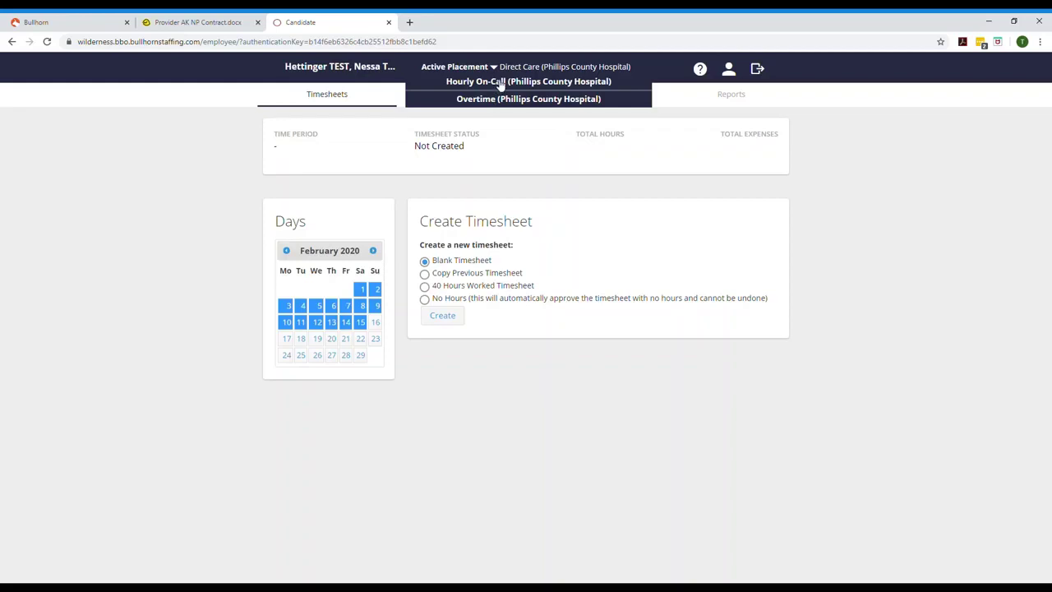
{"action": "left_click", "coordinate": [495, 70]}
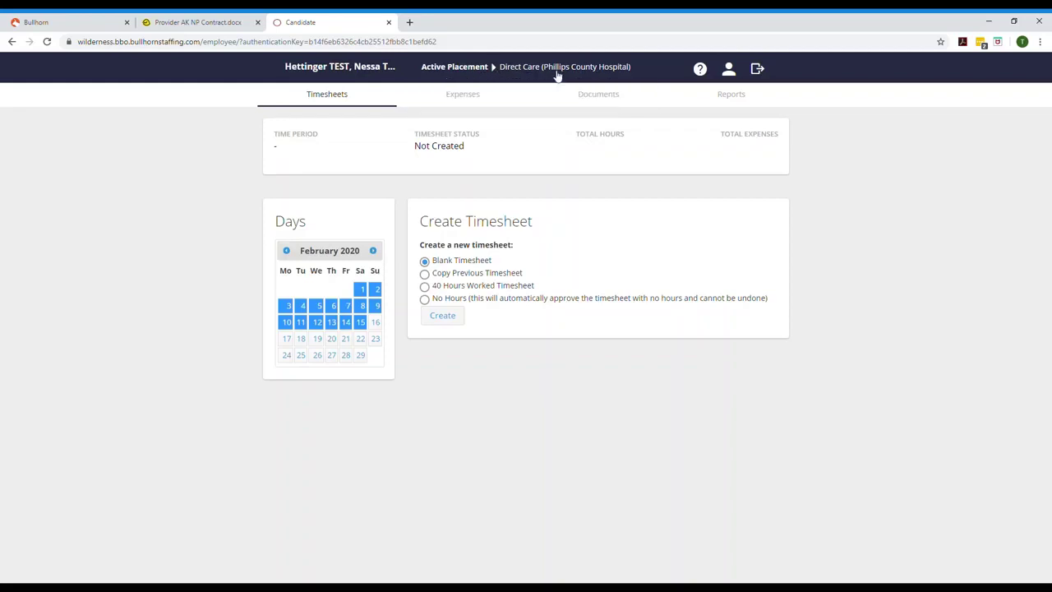
{"action": "left_click", "coordinate": [729, 71]}
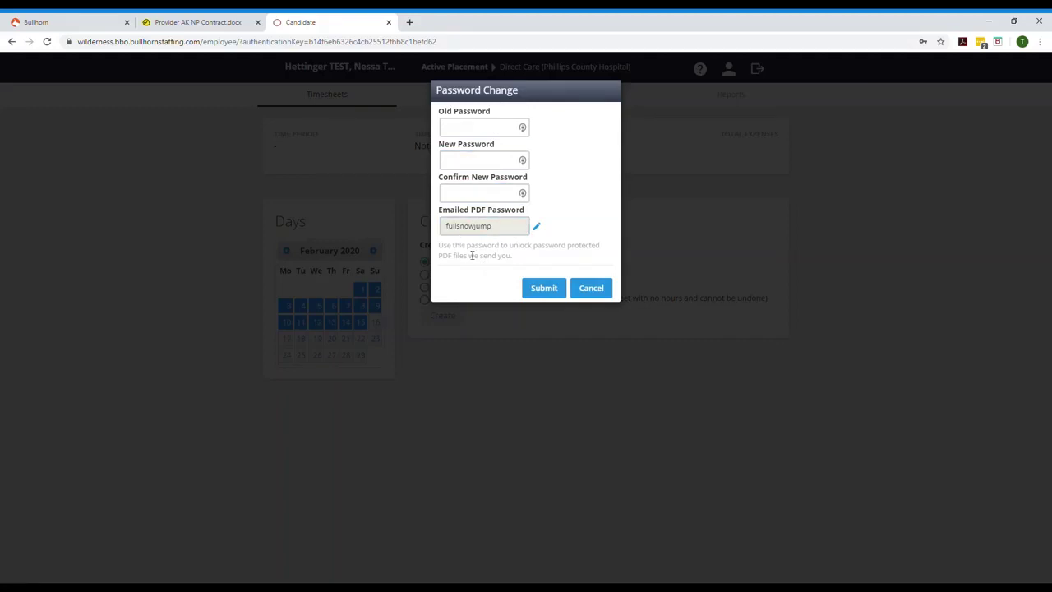
{"action": "left_click", "coordinate": [596, 294]}
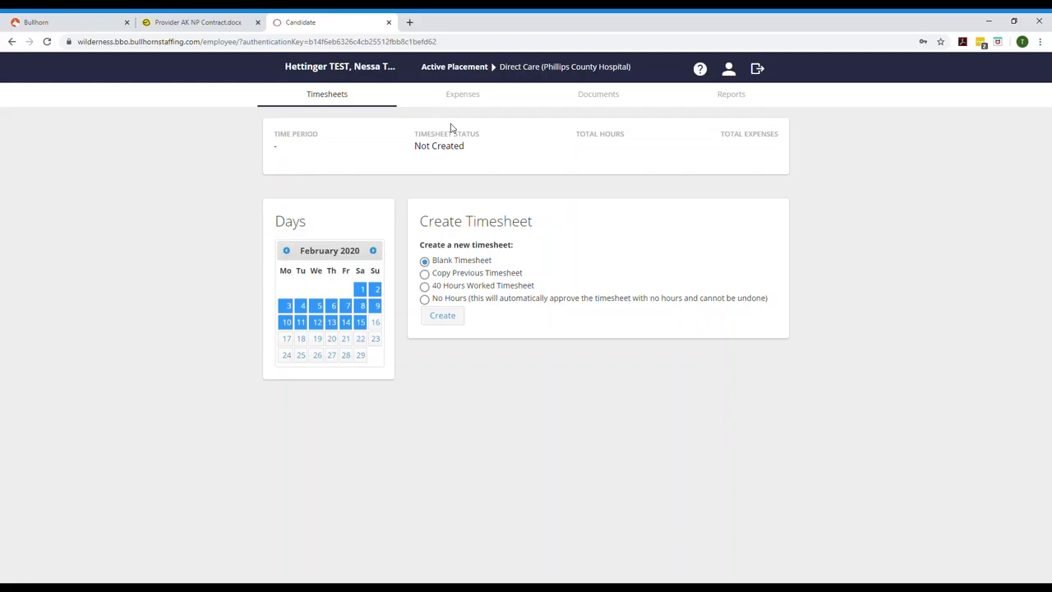
Create a blank timesheet for the Direct Care placement covering January 16 to 31, 2020
{"action": "left_click", "coordinate": [286, 251]}
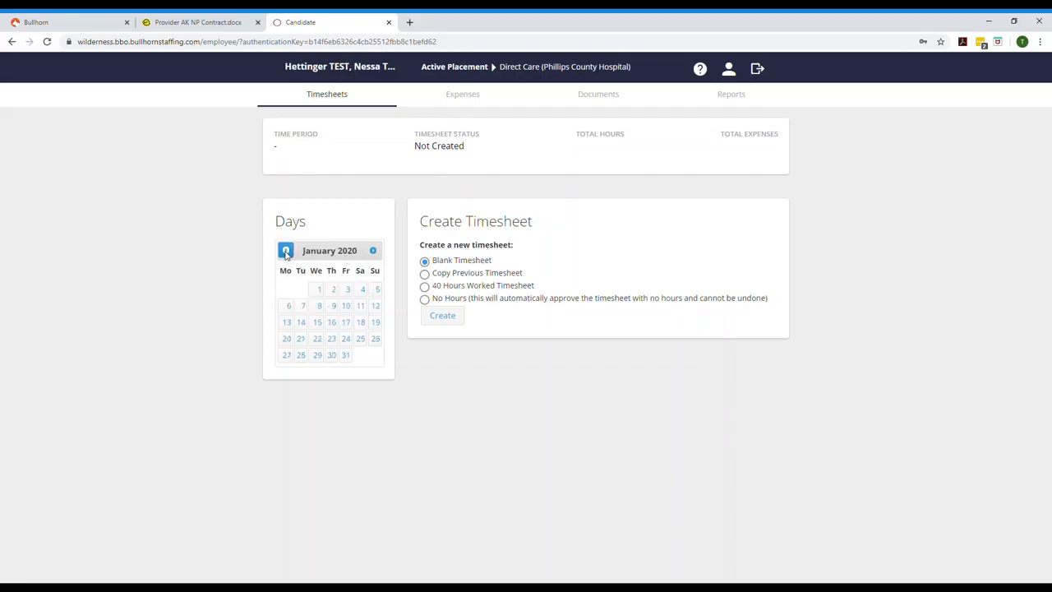
{"action": "left_click", "coordinate": [334, 344]}
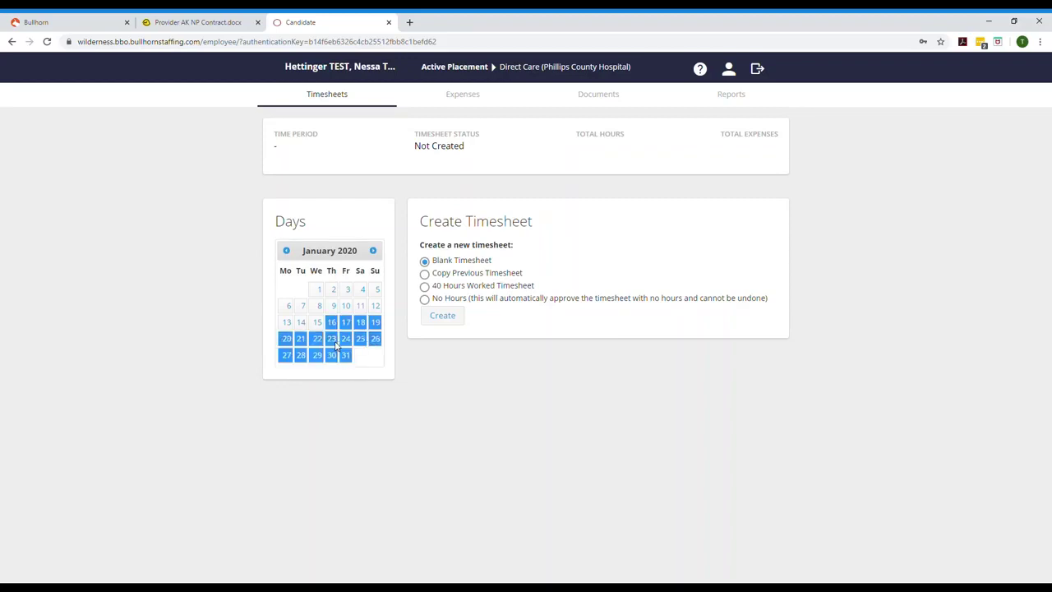
{"action": "left_click", "coordinate": [442, 316]}
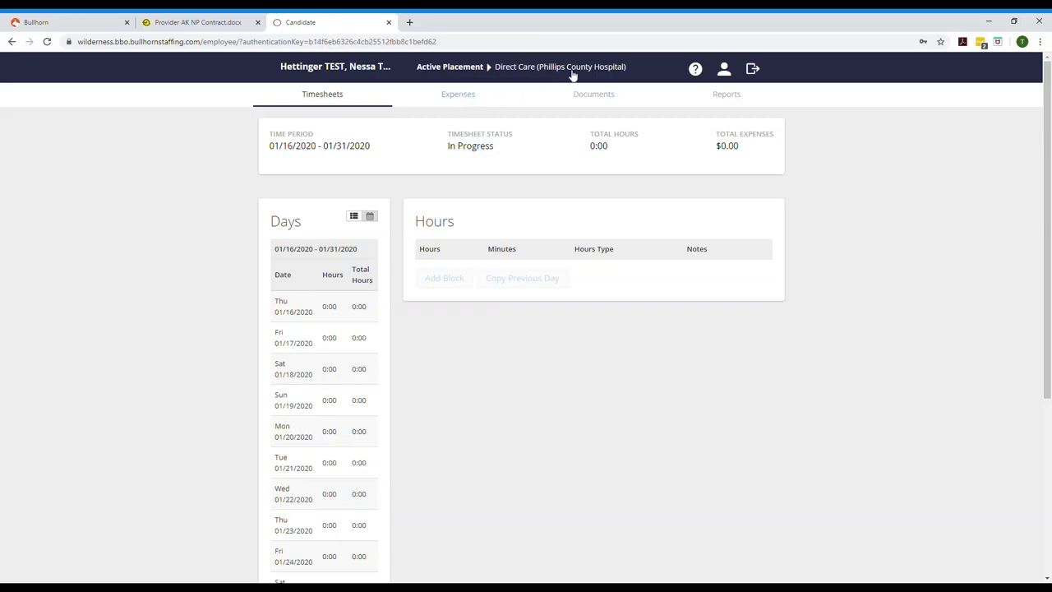
Add and save a Taxi / Ride Share Receipt expense dated 01/30/2020, described as "Uber to airport", for $30.00
{"action": "left_click", "coordinate": [467, 102]}
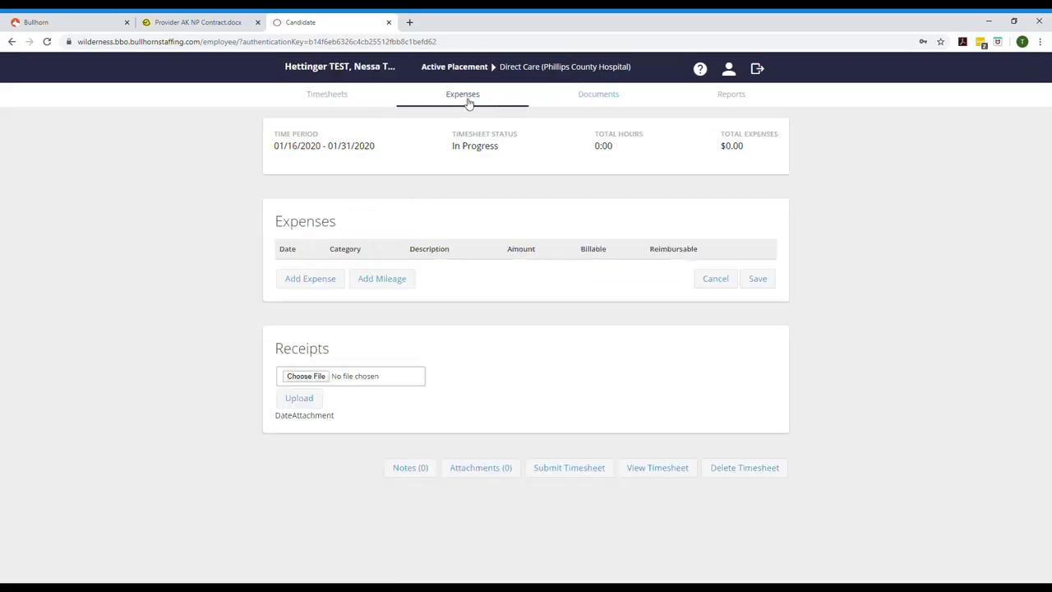
{"action": "left_click", "coordinate": [318, 281]}
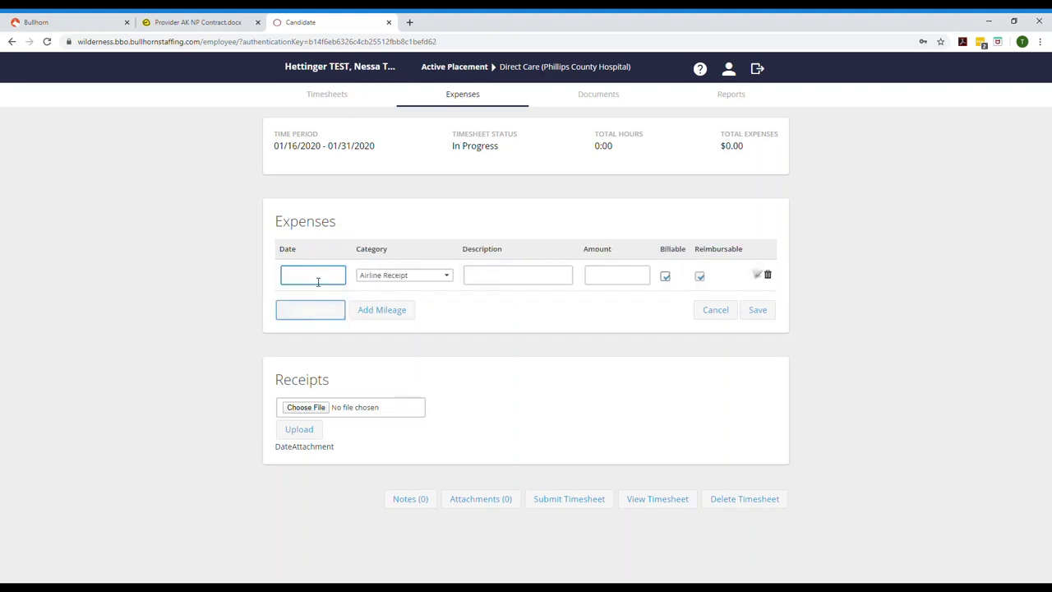
{"action": "left_click", "coordinate": [317, 278]}
{"action": "type", "text": "01/30/2020"}
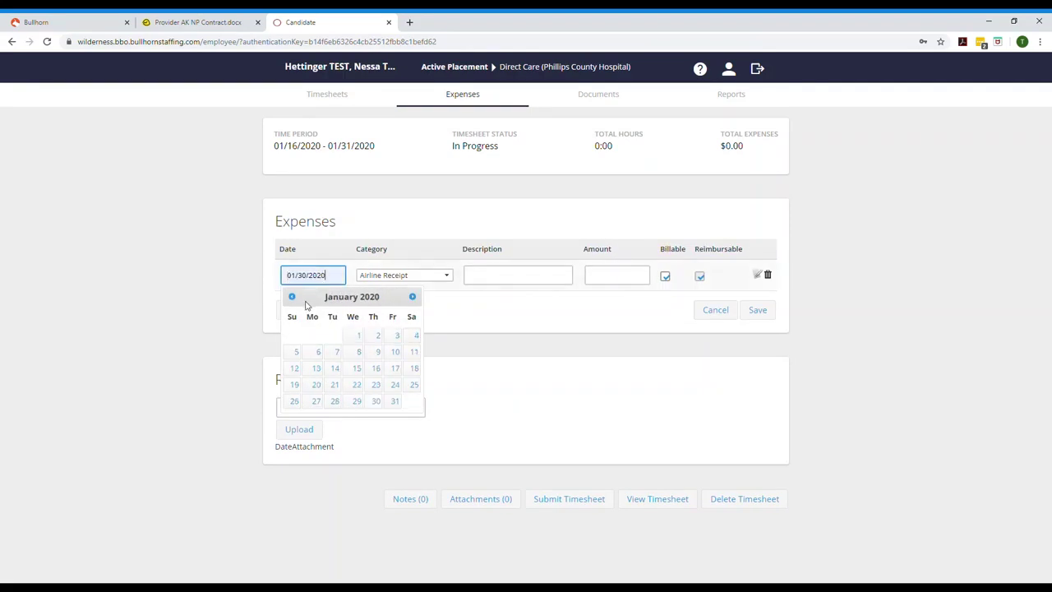
{"action": "left_click", "coordinate": [444, 281]}
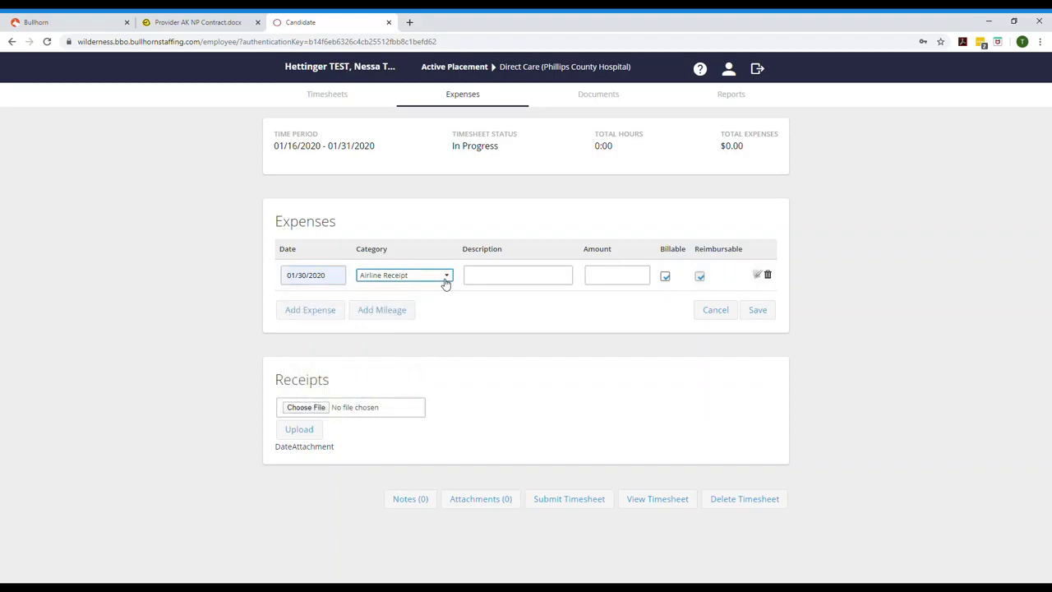
{"action": "key", "text": "t"}
{"action": "left_click", "coordinate": [503, 284]}
{"action": "type", "text": "Uber to airport"}
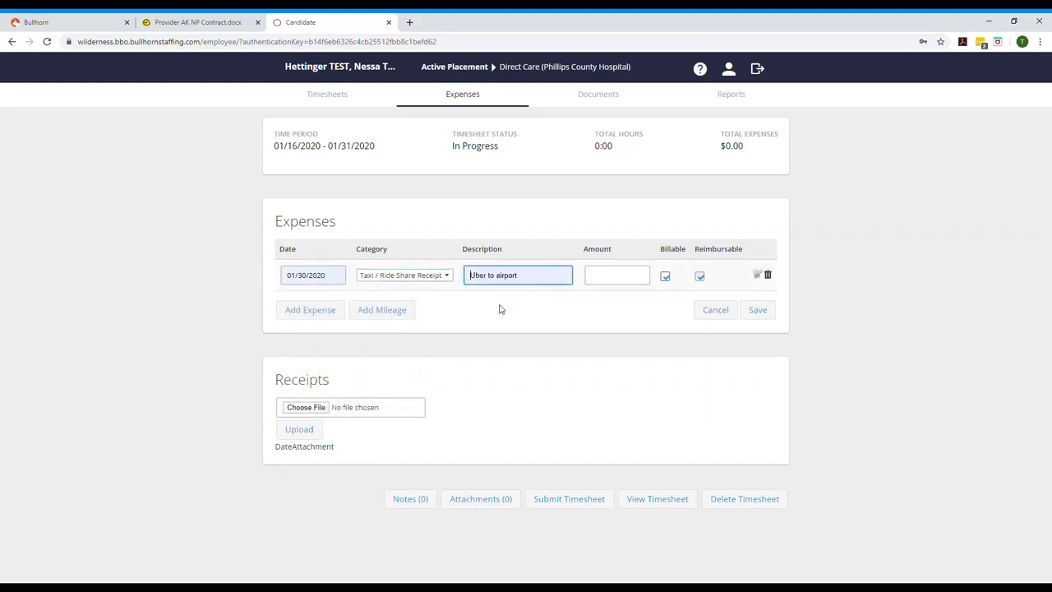
{"action": "left_click", "coordinate": [616, 283]}
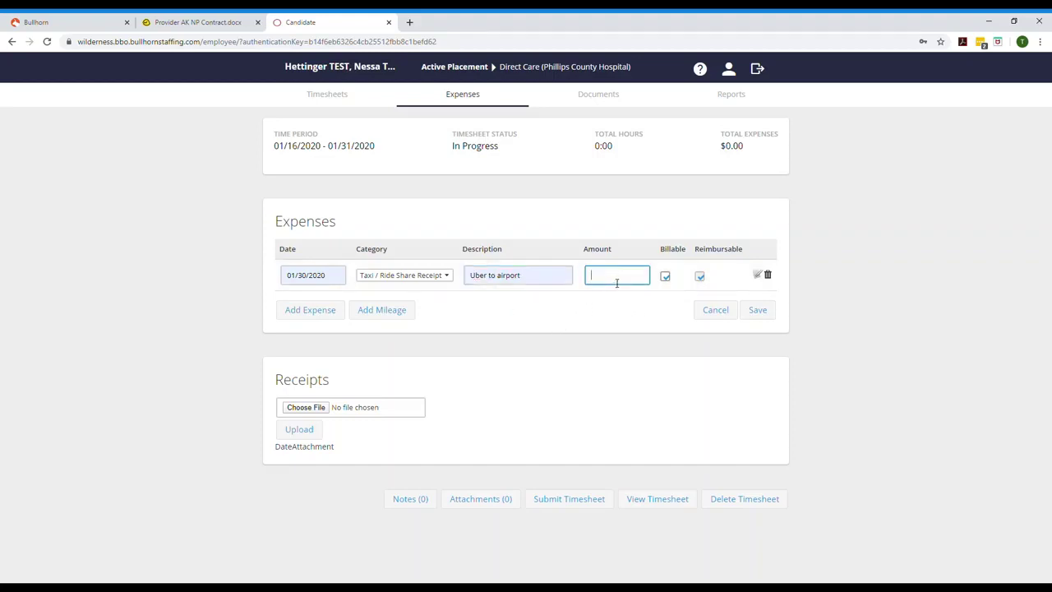
{"action": "type", "text": "$30.00"}
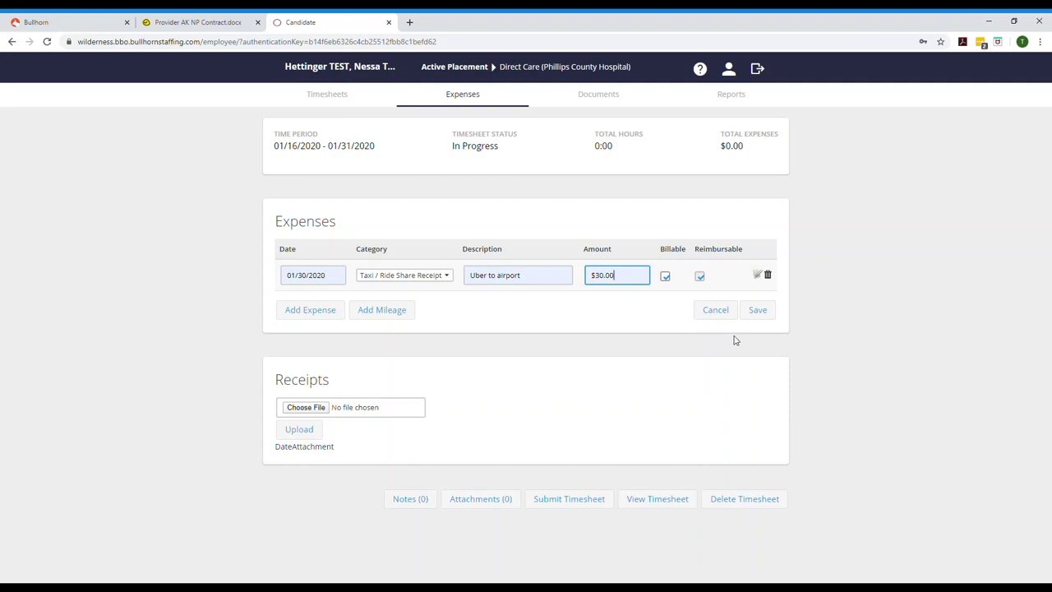
{"action": "left_click", "coordinate": [759, 314]}
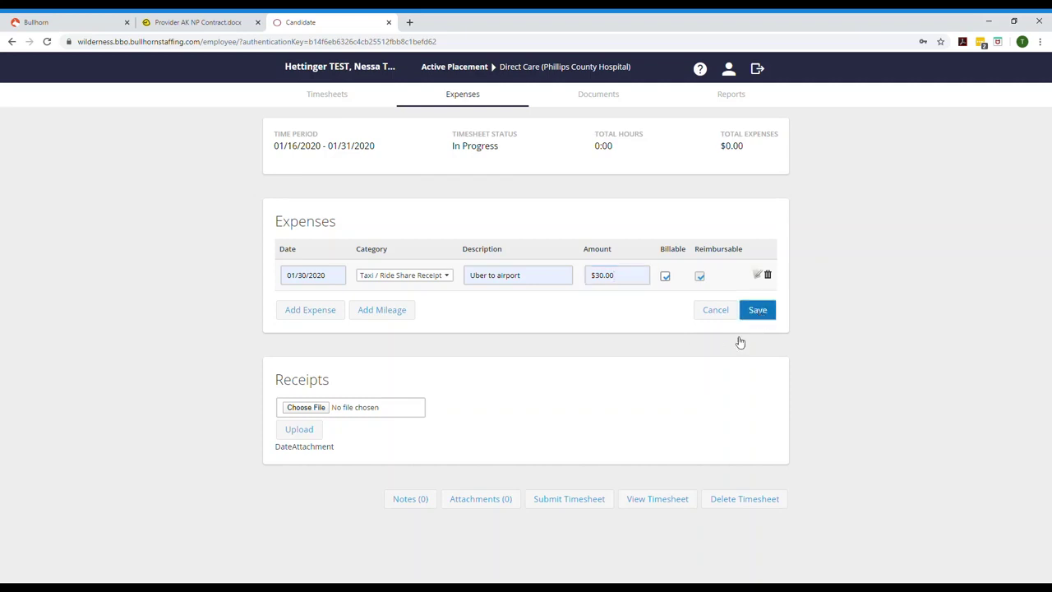
{"action": "left_click", "coordinate": [570, 343]}
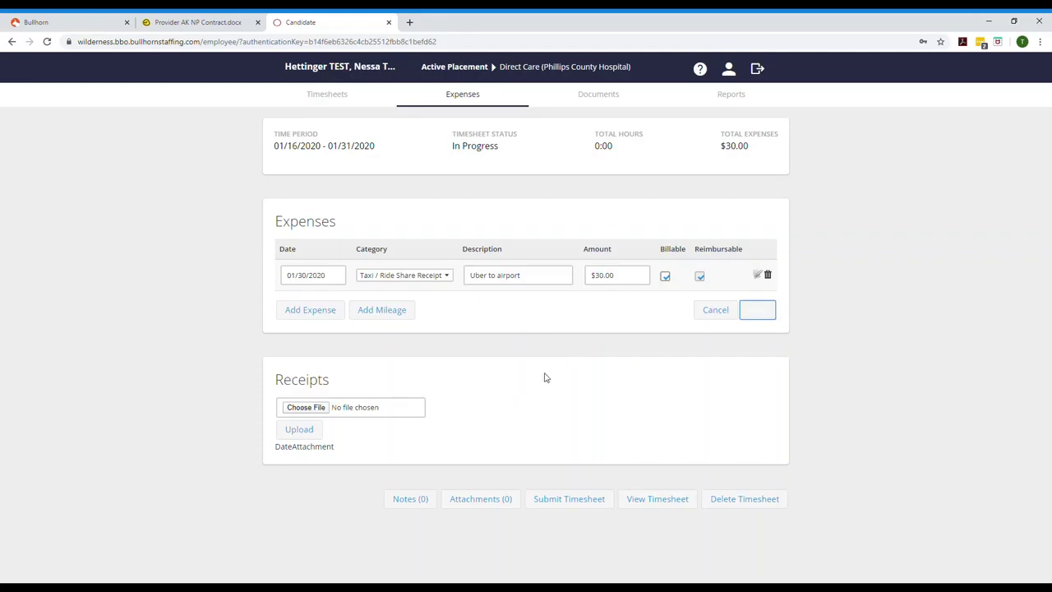
Upload the file Uber Receipt.docx to the timesheet's receipts
{"action": "left_click", "coordinate": [311, 408]}
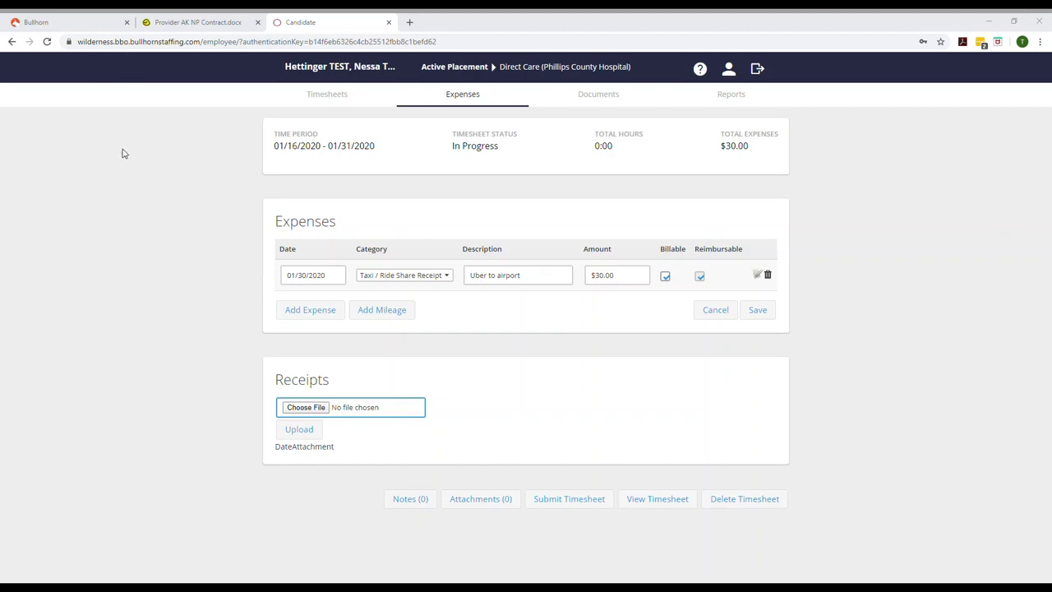
{"action": "double_click", "coordinate": [364, 408]}
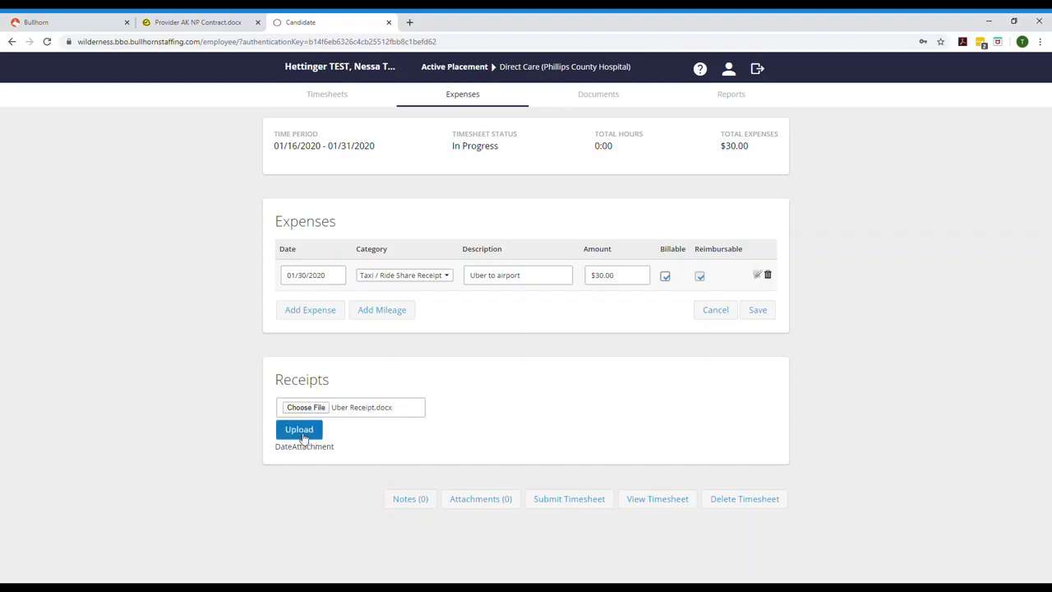
{"action": "left_click", "coordinate": [300, 432]}
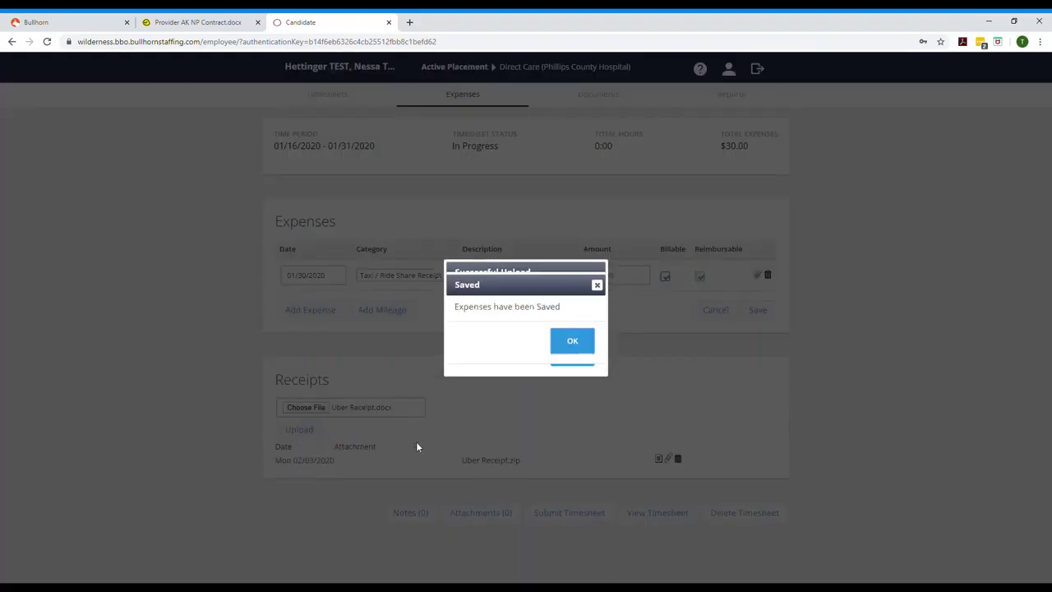
{"action": "left_click", "coordinate": [572, 342]}
{"action": "left_click", "coordinate": [572, 354]}
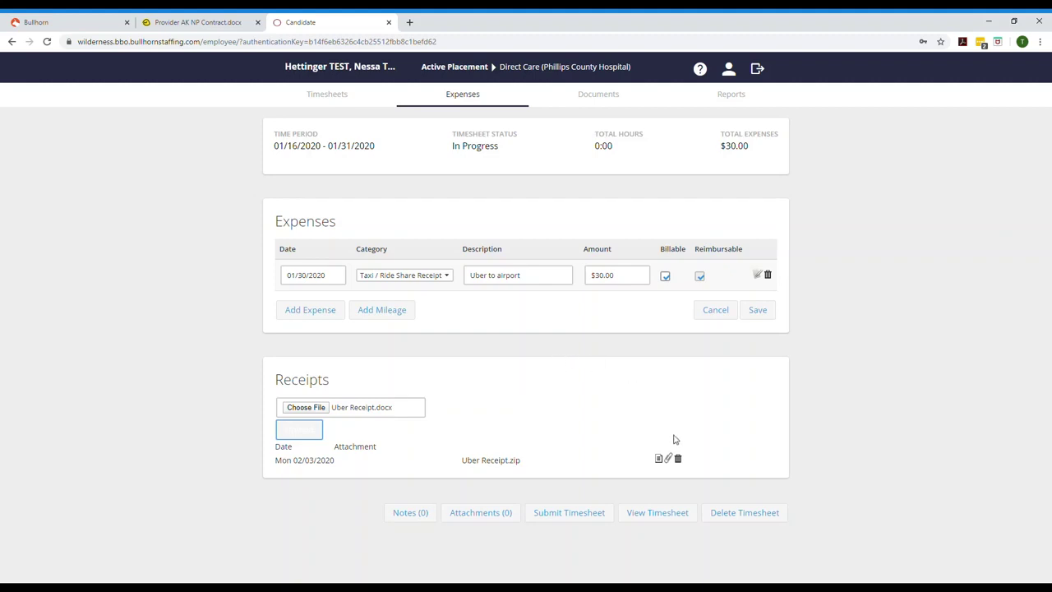
Link the uploaded Uber receipt to the "Uber to airport" expense and save the link
{"action": "left_click", "coordinate": [670, 459]}
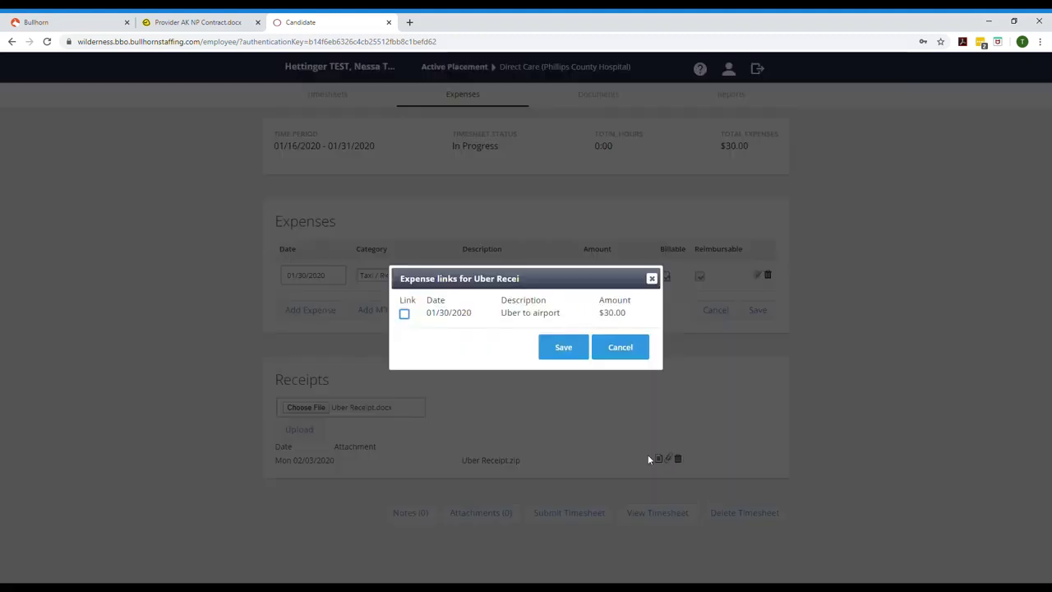
{"action": "left_click", "coordinate": [404, 314]}
{"action": "left_click", "coordinate": [571, 359]}
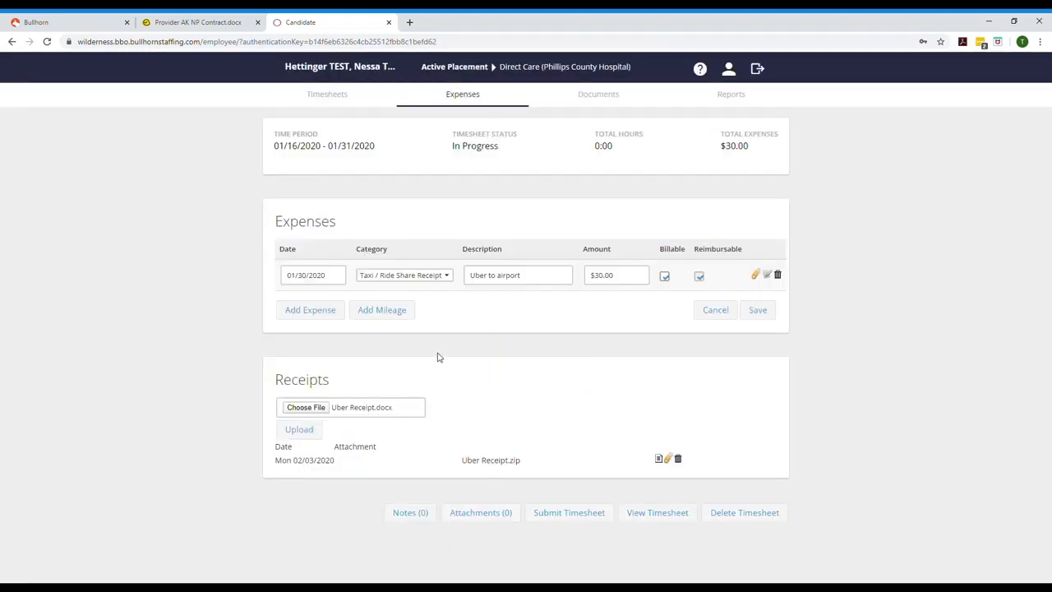
Add and save a second expense dated 01/31/2020 in the Baggage Fees category, described as "Excess baggage", for $75.00
{"action": "left_click", "coordinate": [335, 316]}
{"action": "left_click", "coordinate": [339, 311]}
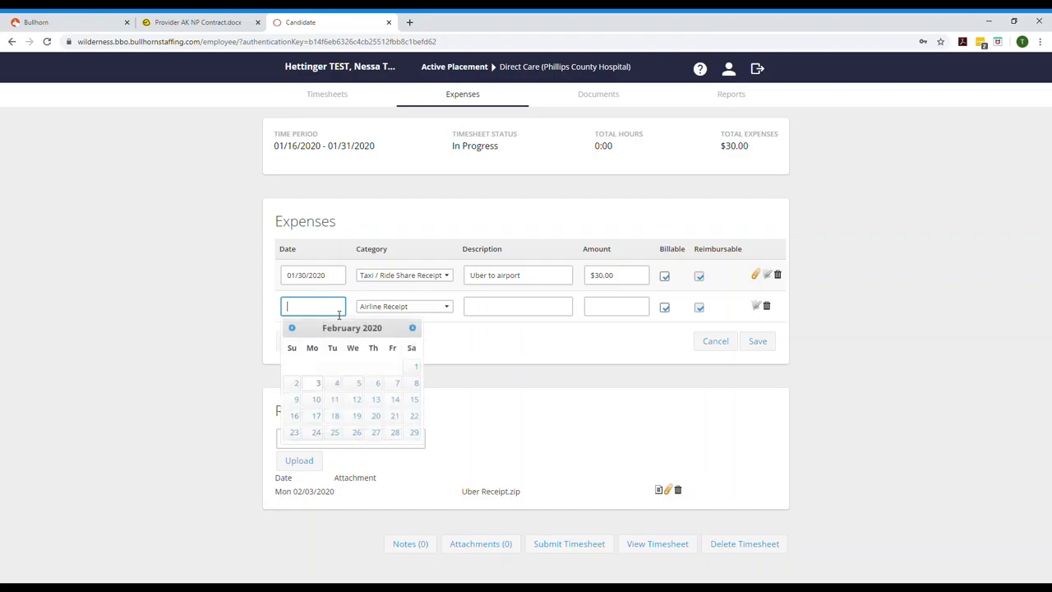
{"action": "type", "text": "01/31/2020"}
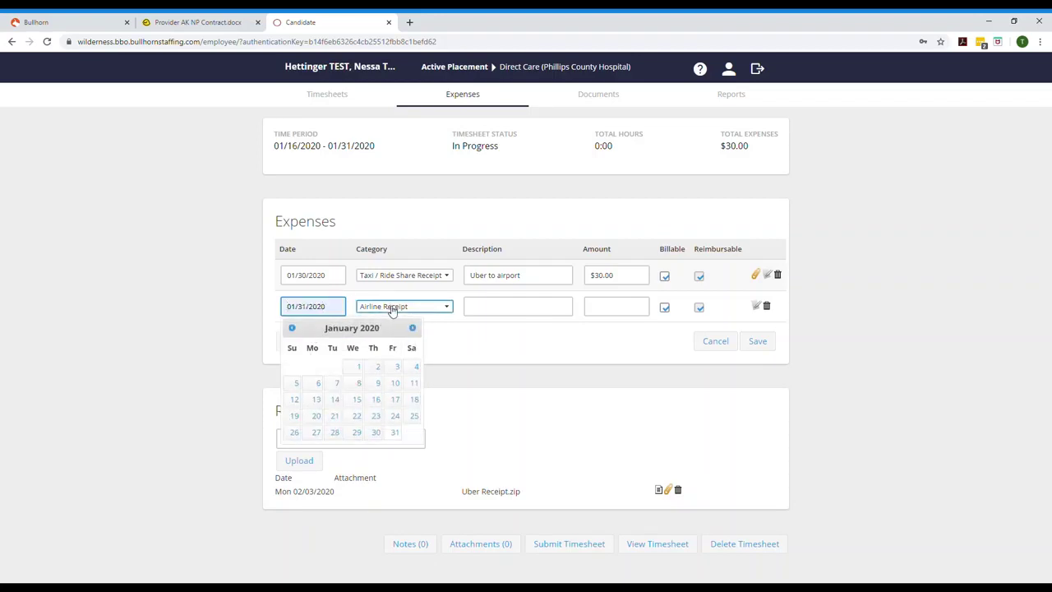
{"action": "key", "text": "Tab"}
{"action": "key", "text": "Down"}
{"action": "left_click", "coordinate": [478, 310]}
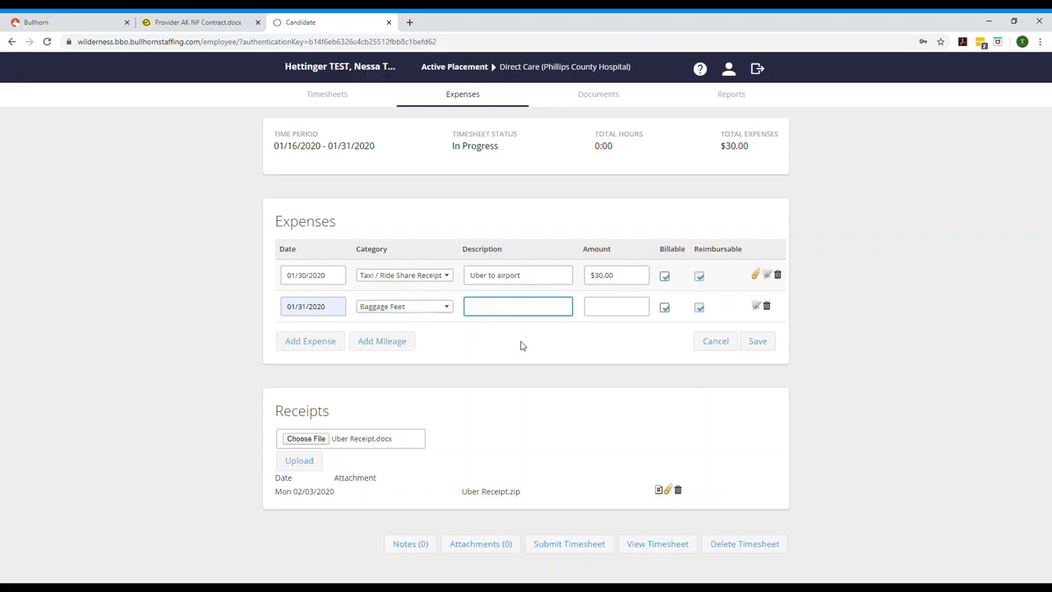
{"action": "type", "text": "Excess baggage"}
{"action": "left_click", "coordinate": [615, 306]}
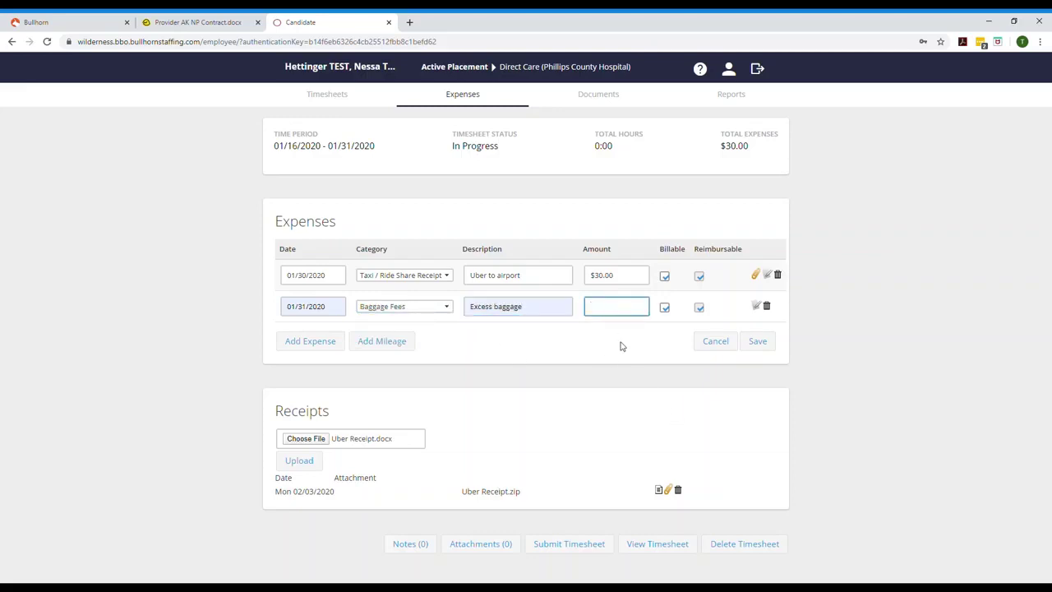
{"action": "type", "text": "$75.00"}
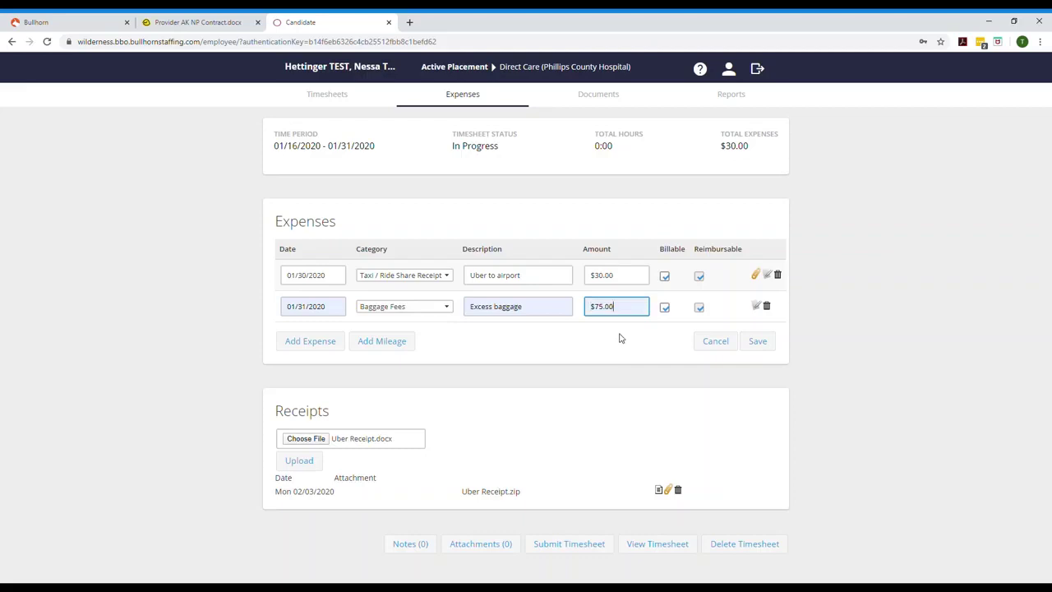
{"action": "left_click", "coordinate": [763, 347]}
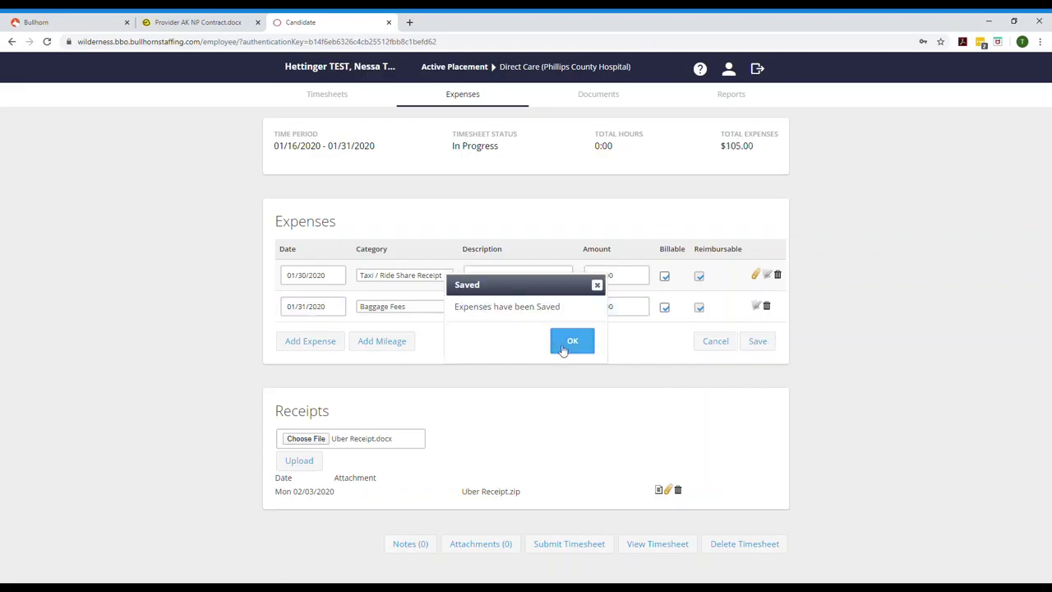
{"action": "left_click", "coordinate": [567, 344]}
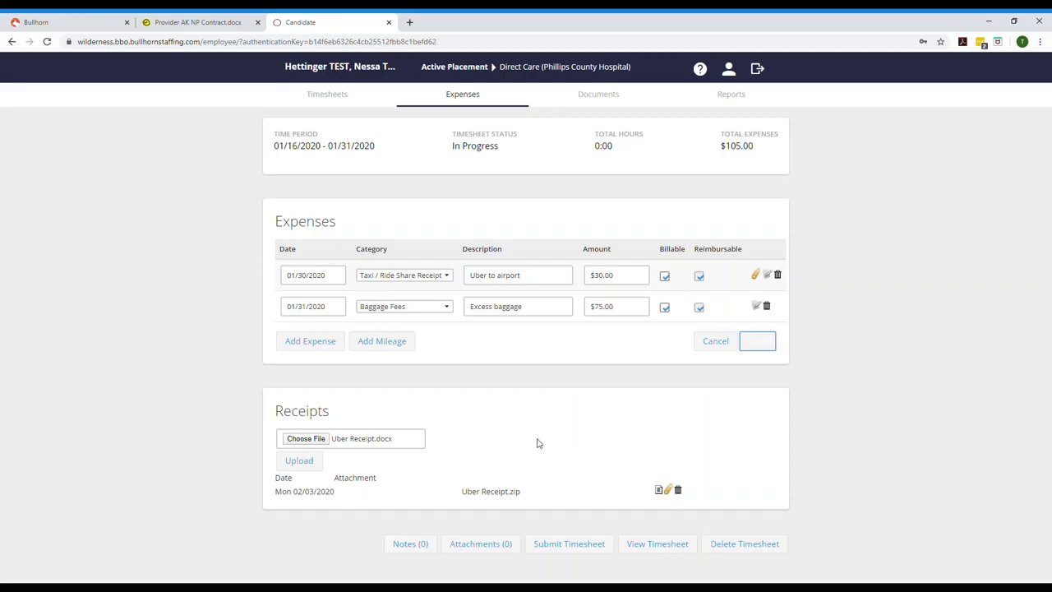
Upload the file Excess baggage.docx to the timesheet's receipts
{"action": "left_click", "coordinate": [308, 438]}
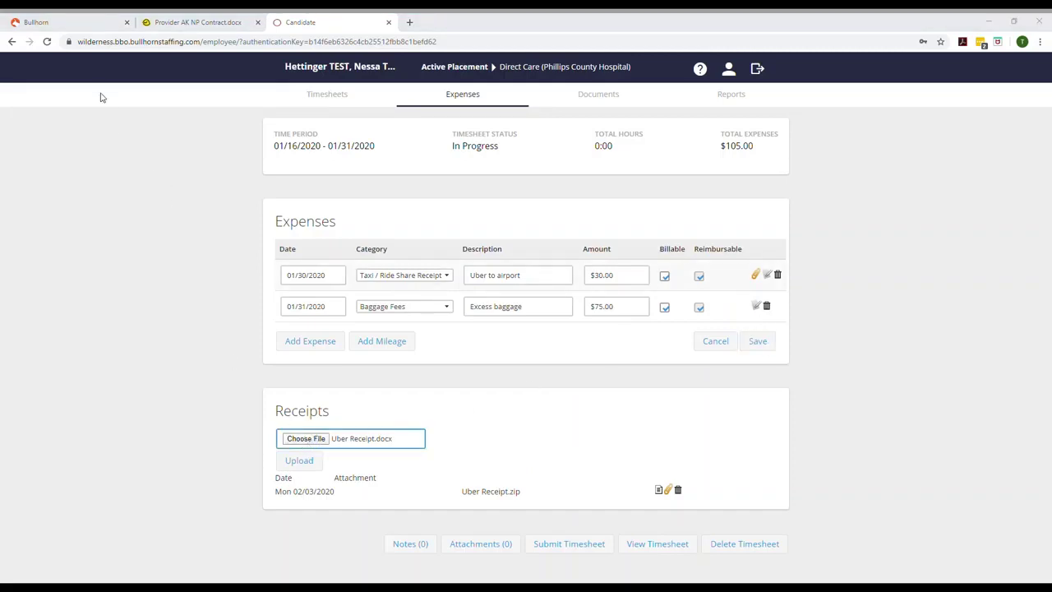
{"action": "double_click", "coordinate": [363, 413]}
{"action": "left_click", "coordinate": [310, 461]}
{"action": "left_click", "coordinate": [572, 352]}
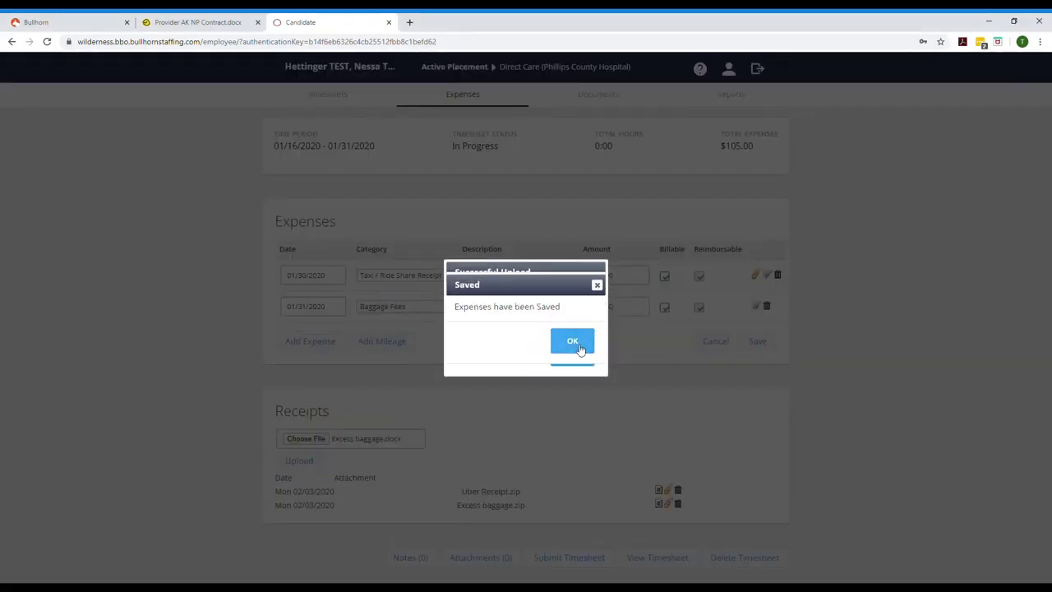
{"action": "left_click", "coordinate": [569, 342]}
{"action": "left_click", "coordinate": [570, 352]}
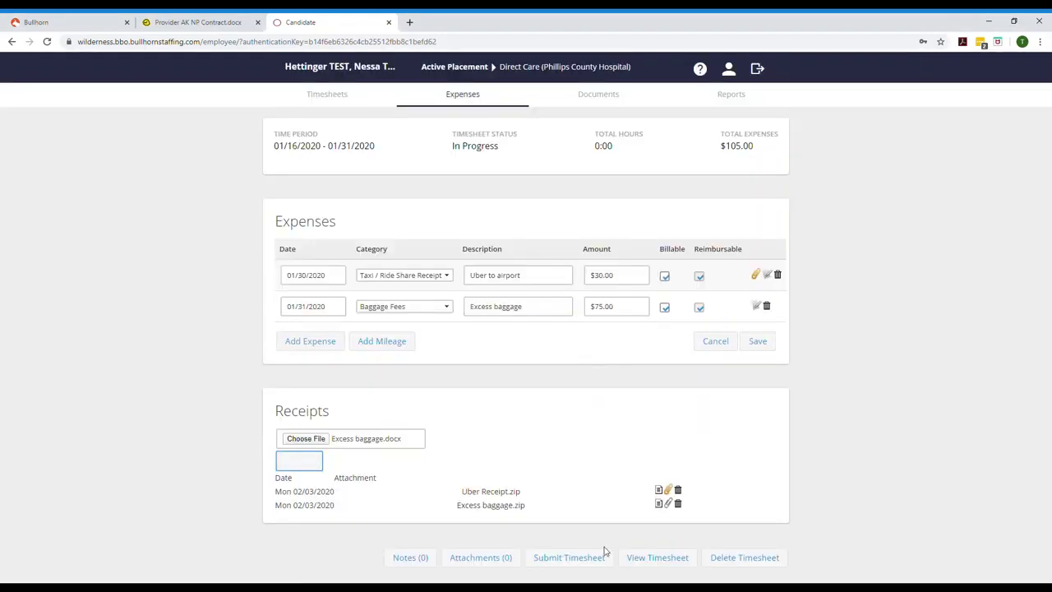
Link the uploaded Excess baggage receipt to the 01/31/2020 "Excess baggage" expense and save the link
{"action": "left_click", "coordinate": [669, 505]}
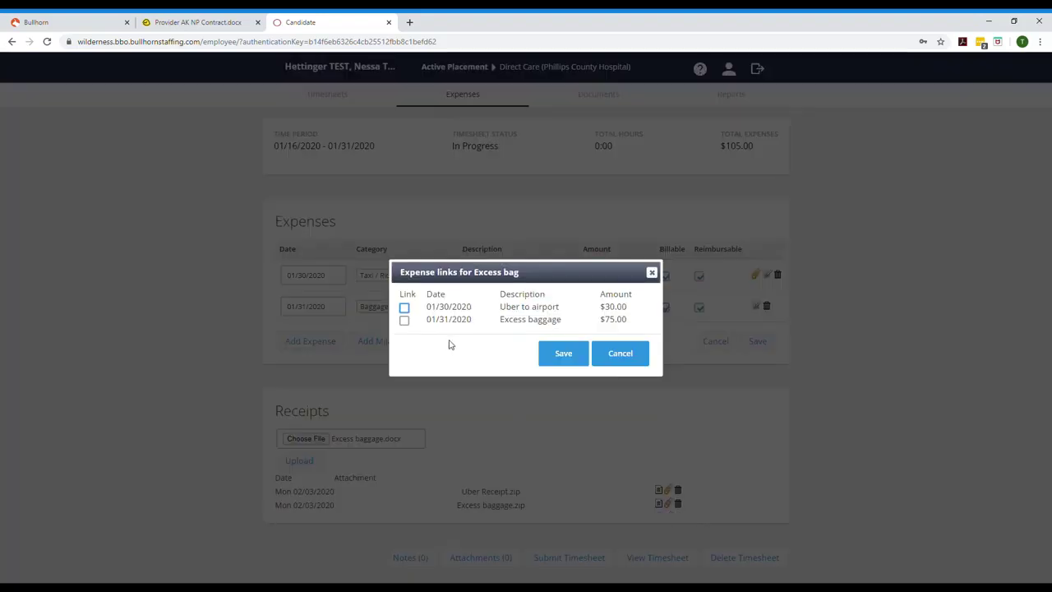
{"action": "left_click", "coordinate": [404, 323]}
{"action": "left_click", "coordinate": [565, 361]}
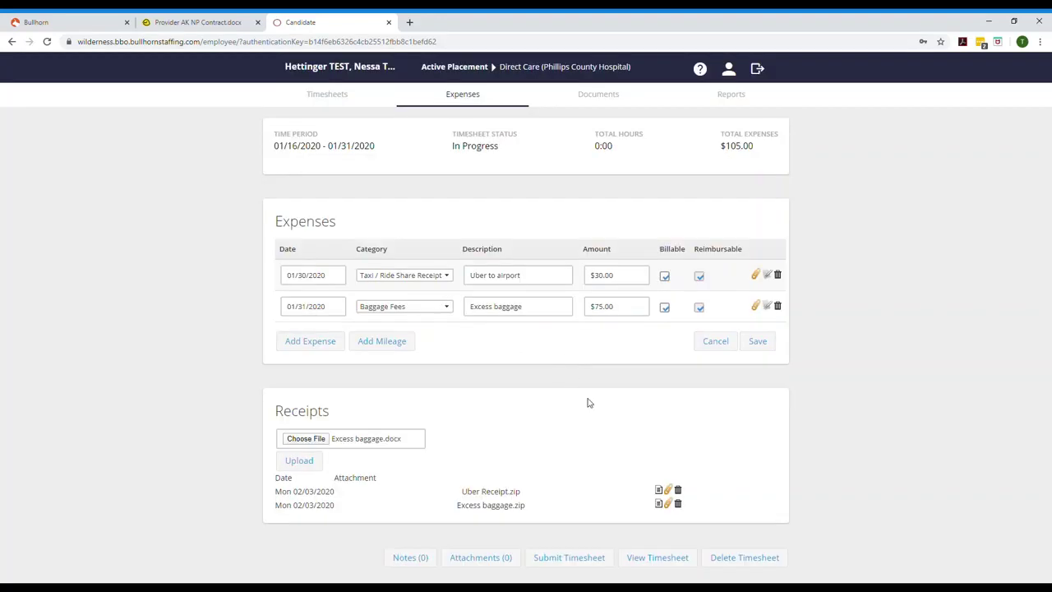
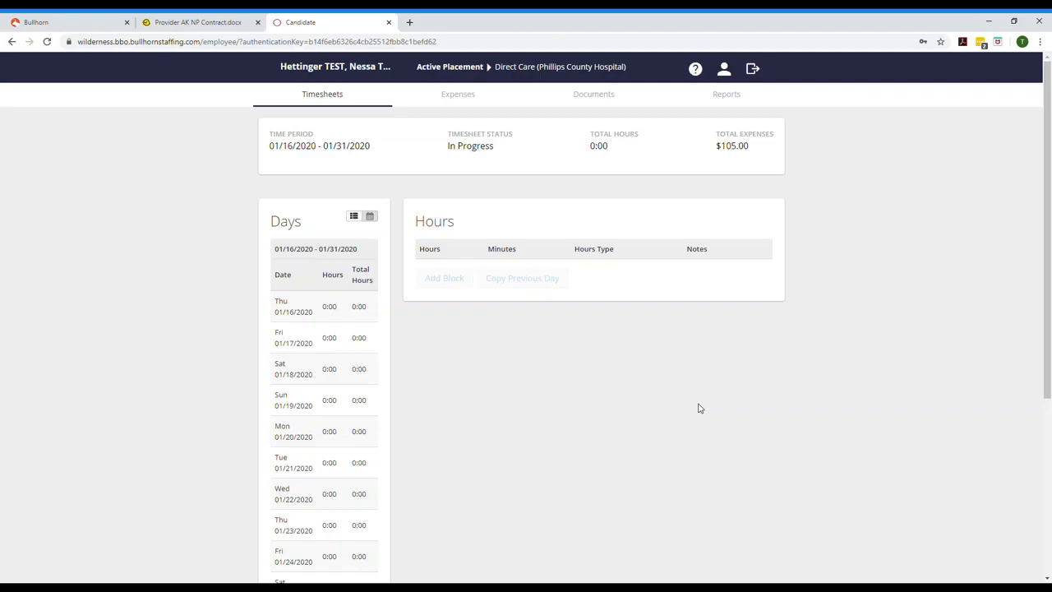
Enter 8 normal hours for Thursday 01/30/2020 on the Direct Care timesheet
{"action": "scroll", "coordinate": [488, 362], "scroll_direction": "down", "scroll_amount": 3}
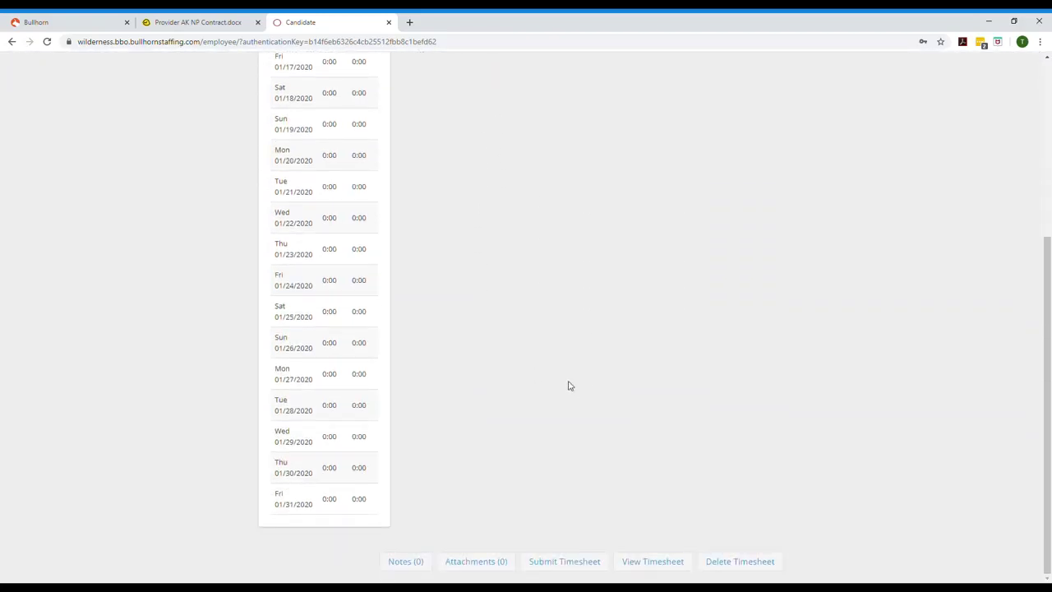
{"action": "left_click", "coordinate": [333, 476]}
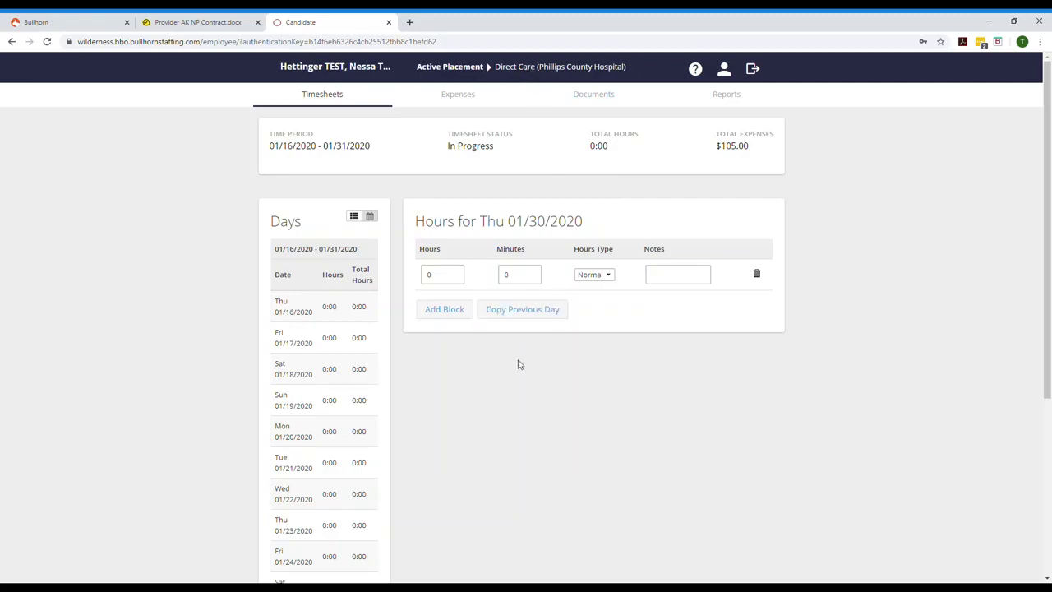
{"action": "left_click", "coordinate": [447, 280]}
{"action": "left_click", "coordinate": [456, 271]}
{"action": "left_click", "coordinate": [457, 272]}
{"action": "left_click", "coordinate": [456, 271]}
{"action": "left_click", "coordinate": [456, 271]}
Enter 8 normal hours for Friday 01/31/2020 on the Direct Care timesheet
{"action": "scroll", "coordinate": [504, 443], "scroll_direction": "down", "scroll_amount": 3}
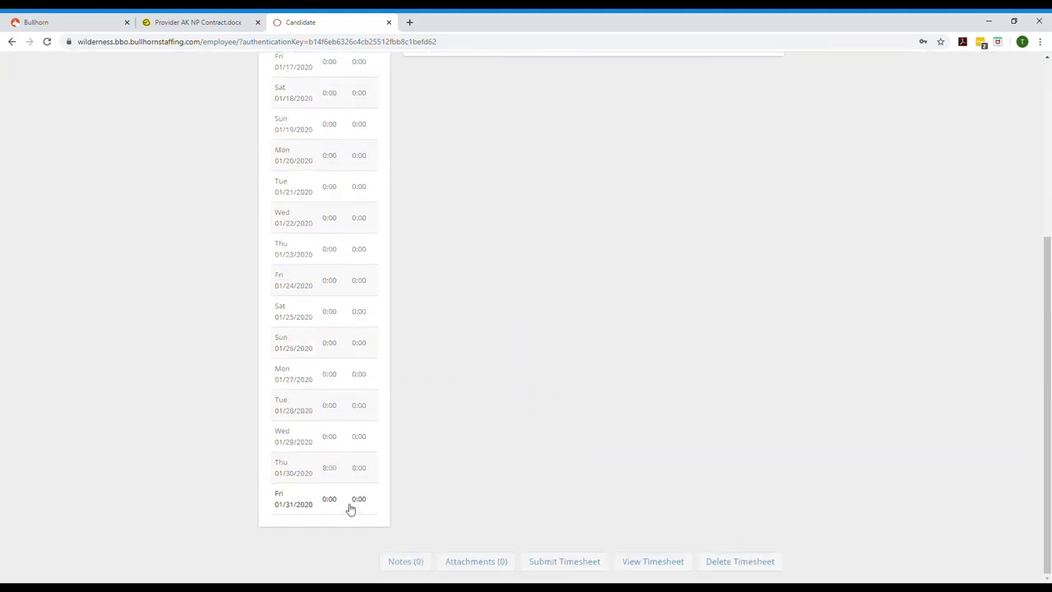
{"action": "scroll", "coordinate": [497, 440], "scroll_direction": "up", "scroll_amount": 3}
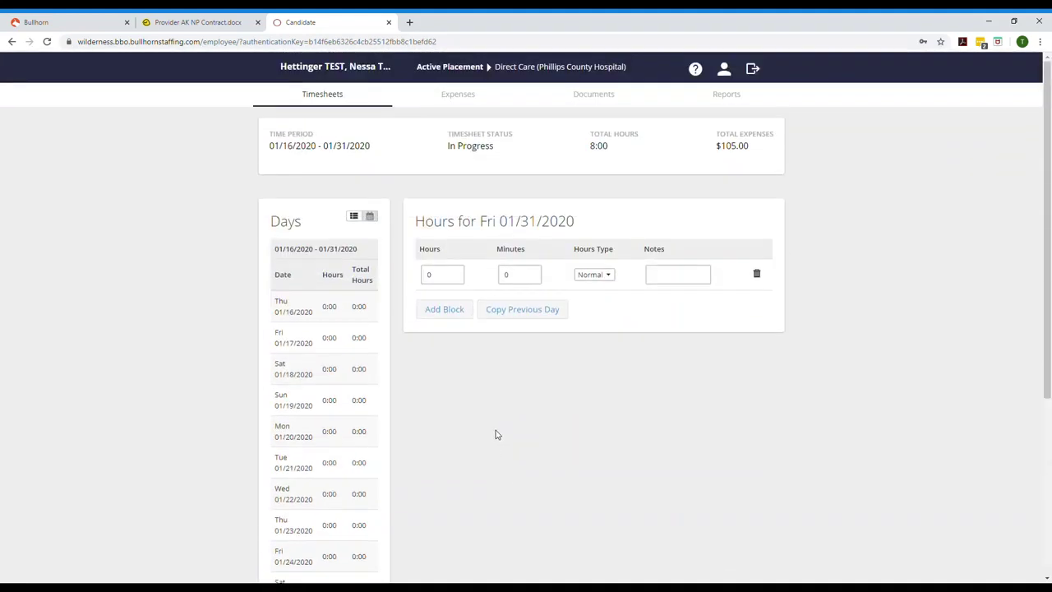
{"action": "left_click", "coordinate": [456, 276]}
{"action": "left_click", "coordinate": [457, 273]}
{"action": "scroll", "coordinate": [496, 406], "scroll_direction": "down", "scroll_amount": 5}
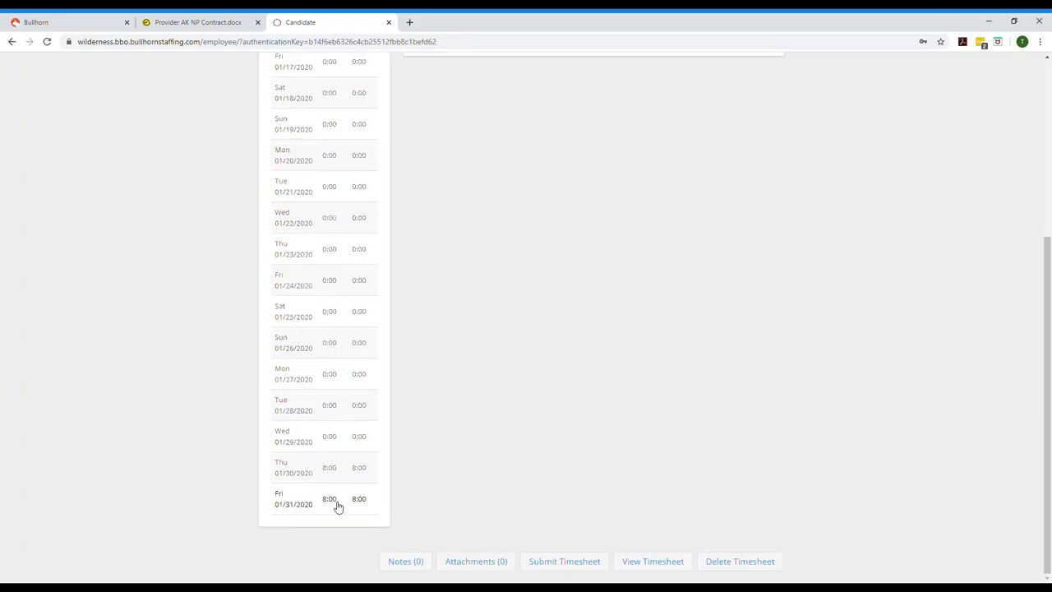
{"action": "left_click", "coordinate": [339, 509]}
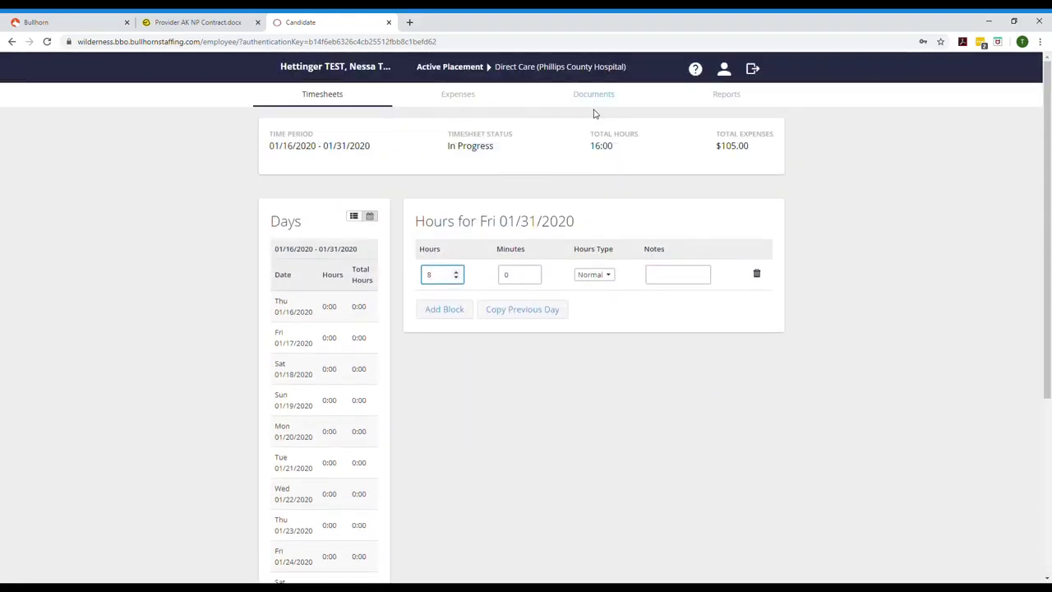
Submit the Direct Care timesheet and accept the statement that its hours and expenses are accurate
{"action": "scroll", "coordinate": [631, 455], "scroll_direction": "down", "scroll_amount": 3}
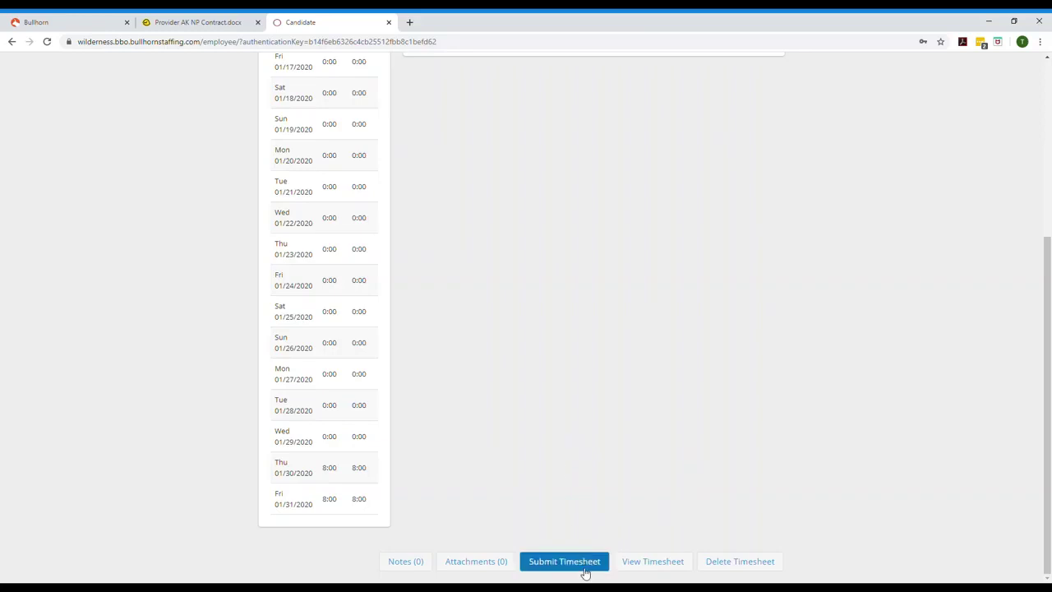
{"action": "left_click", "coordinate": [584, 564]}
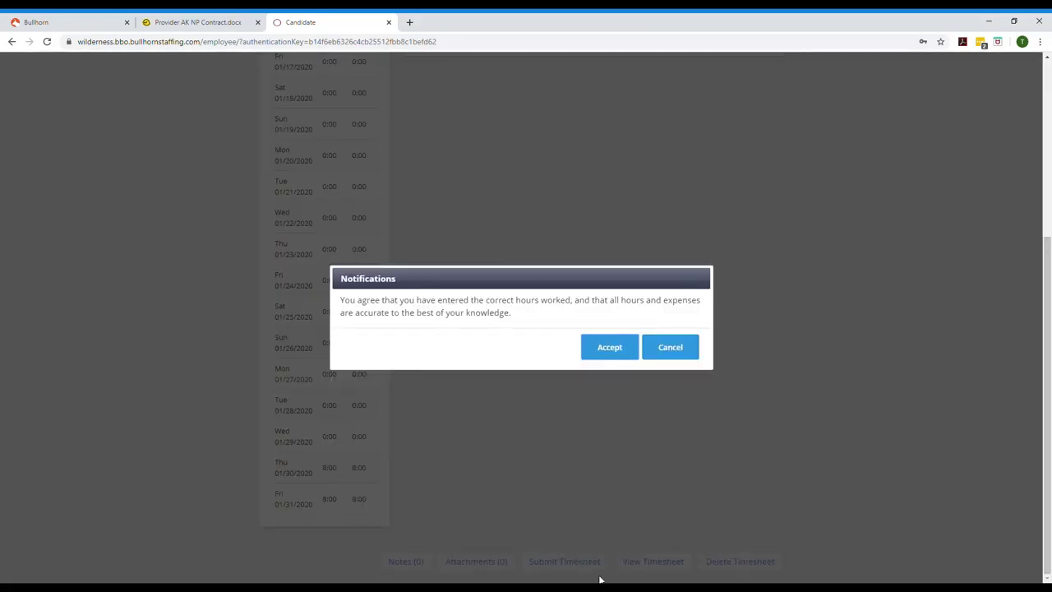
{"action": "left_click", "coordinate": [611, 348]}
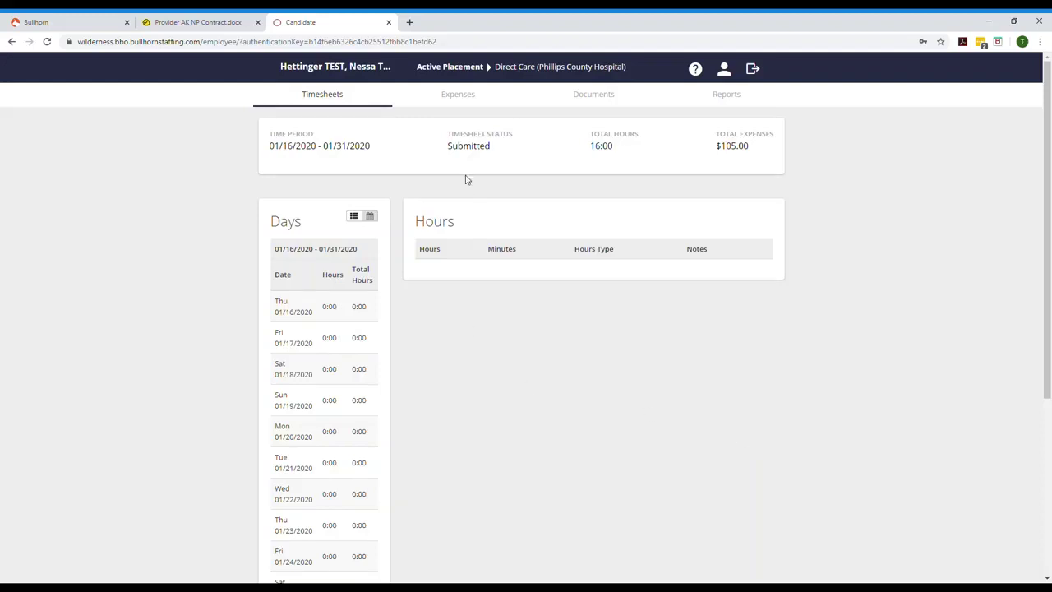
Switch to the Overtime (Phillips County Hospital) placement and create a blank timesheet for January 16–31, 2020
{"action": "left_click", "coordinate": [491, 69]}
{"action": "left_click", "coordinate": [496, 99]}
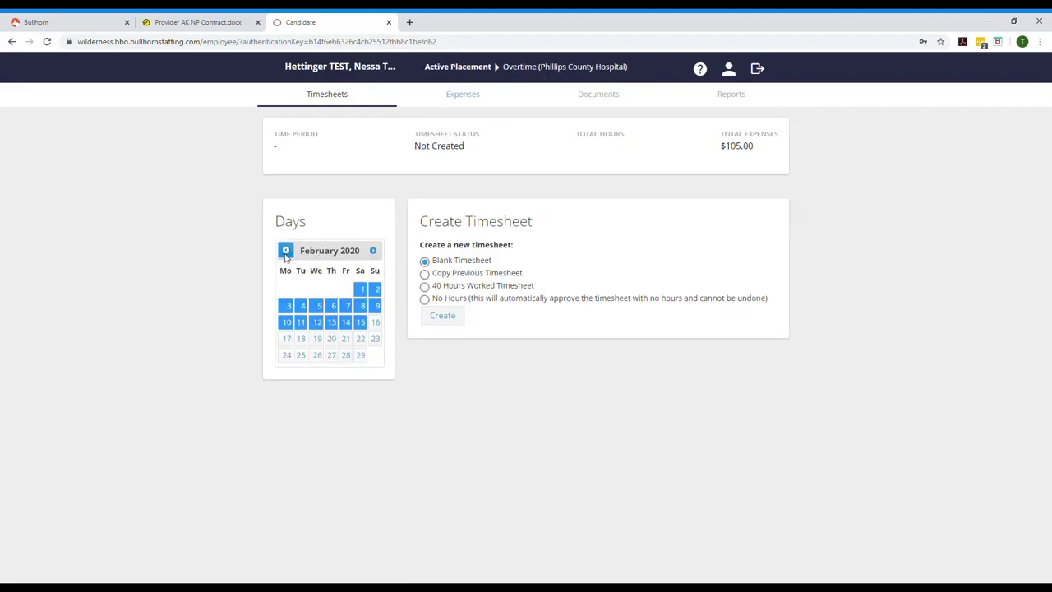
{"action": "left_click", "coordinate": [285, 250]}
{"action": "left_click", "coordinate": [344, 355]}
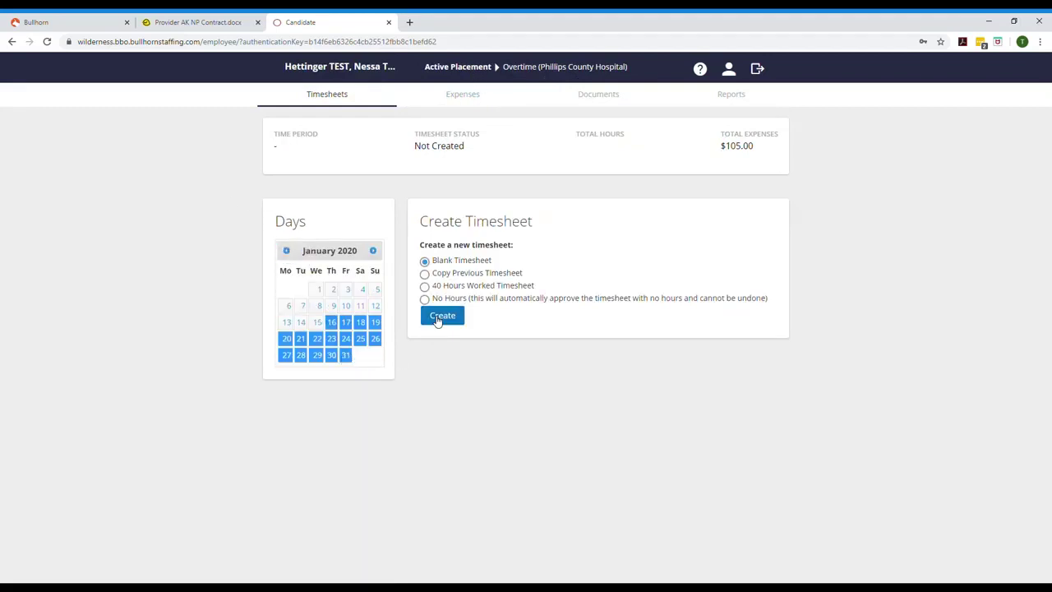
{"action": "left_click", "coordinate": [439, 317]}
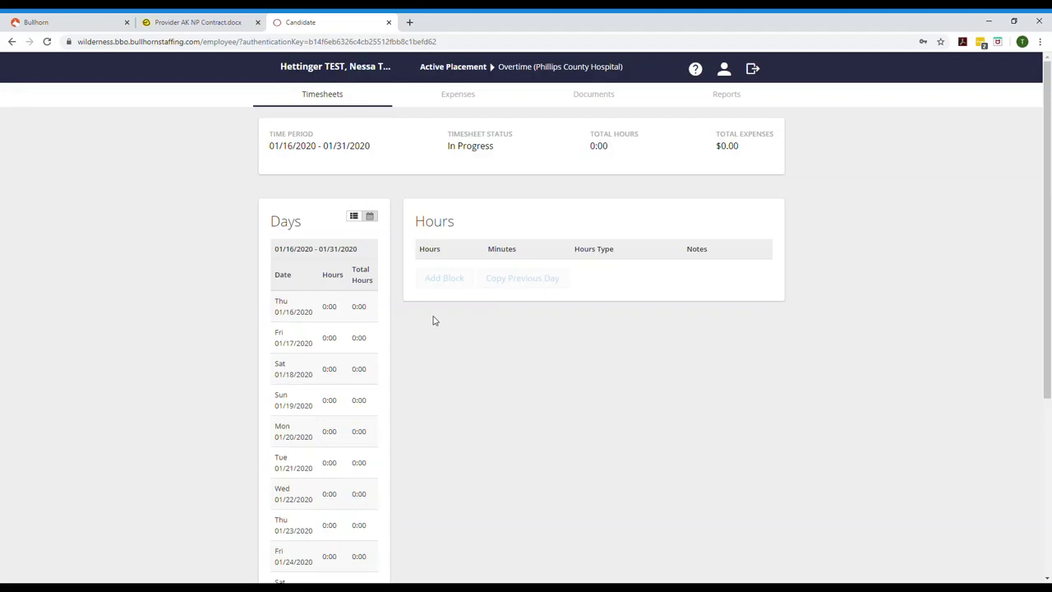
Enter 3 normal hours for Friday 01/31/2020 on the Overtime timesheet
{"action": "scroll", "coordinate": [434, 321], "scroll_direction": "down", "scroll_amount": 4}
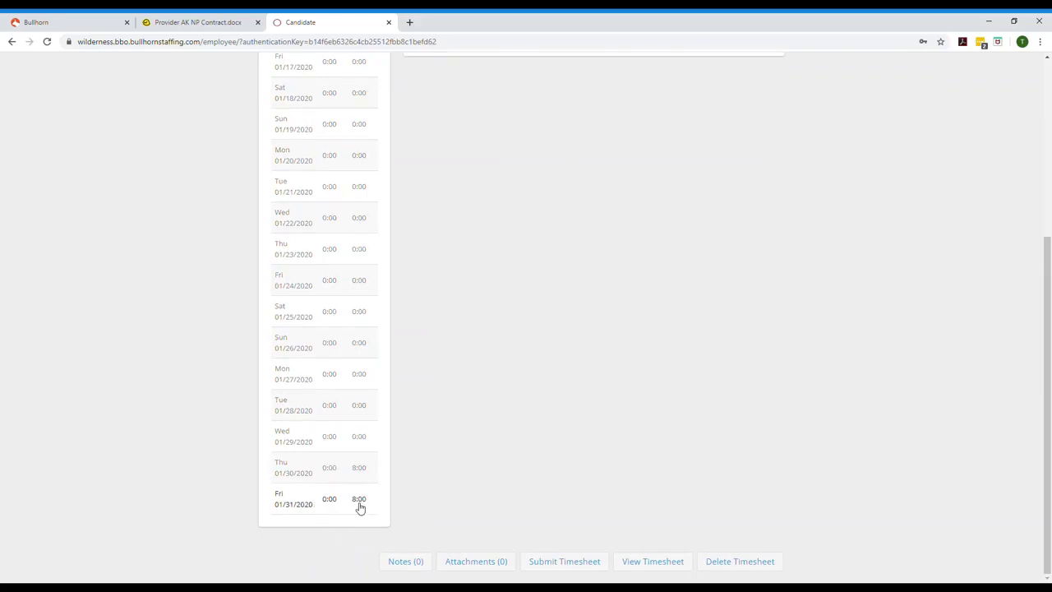
{"action": "left_click", "coordinate": [458, 274]}
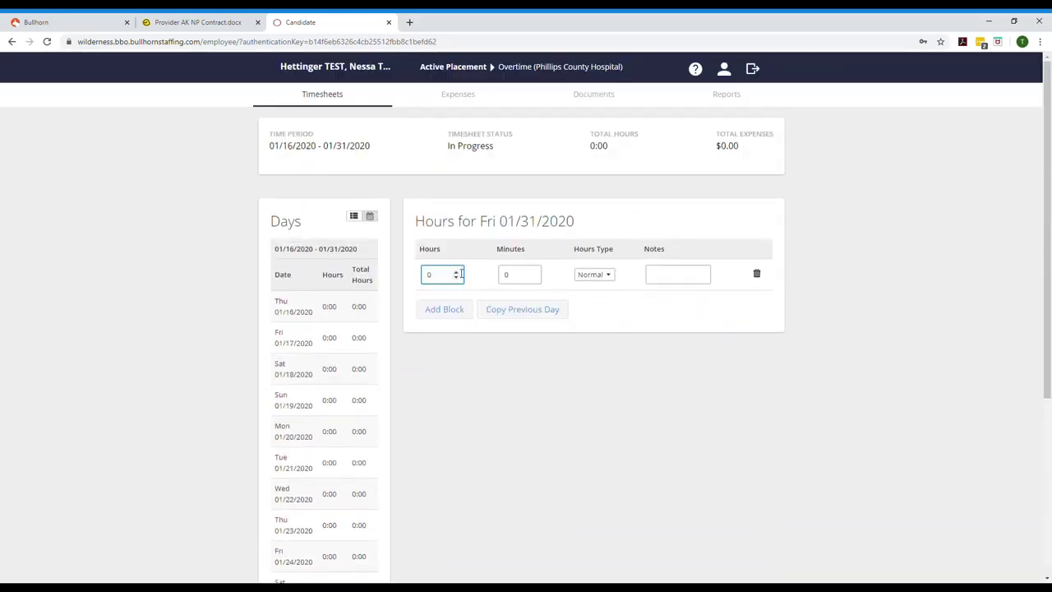
{"action": "left_click", "coordinate": [456, 272]}
{"action": "left_click", "coordinate": [653, 281]}
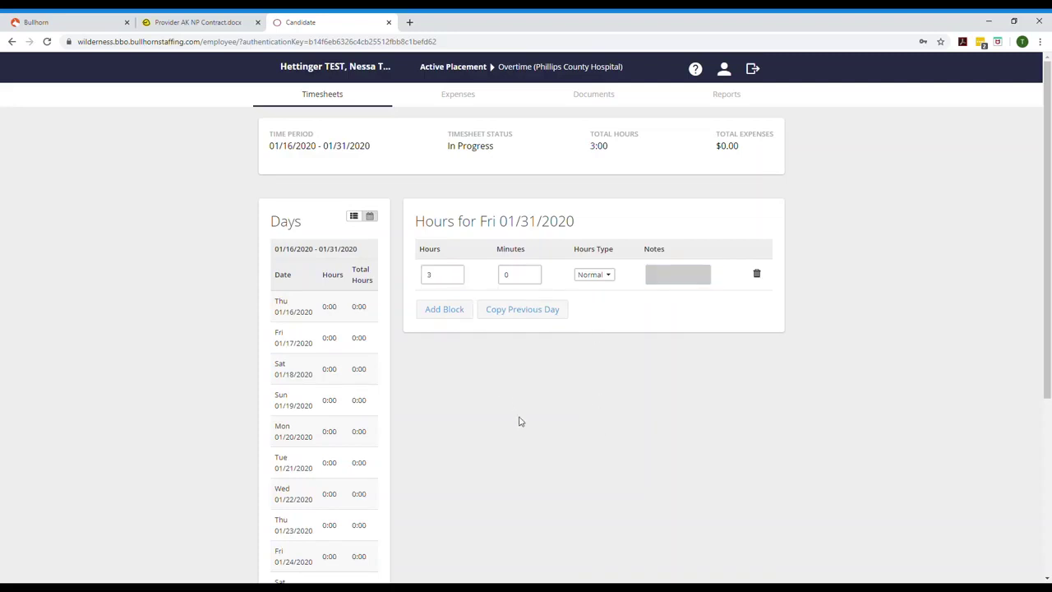
Submit the Overtime timesheet, continue past the unsaved-changes warning, and accept the accuracy statement
{"action": "scroll", "coordinate": [459, 341], "scroll_direction": "down", "scroll_amount": 3}
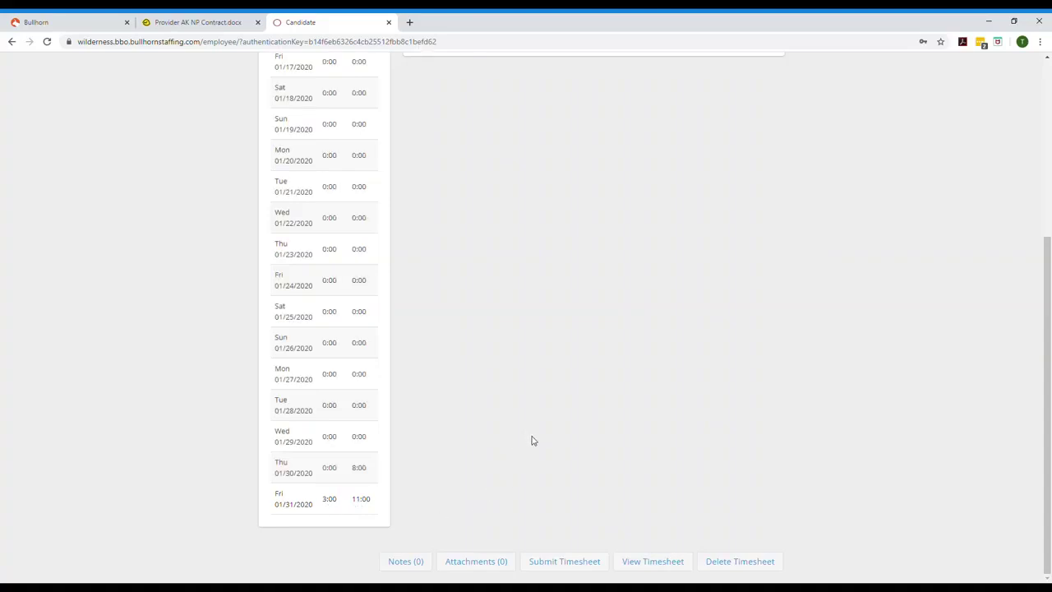
{"action": "left_click", "coordinate": [569, 565]}
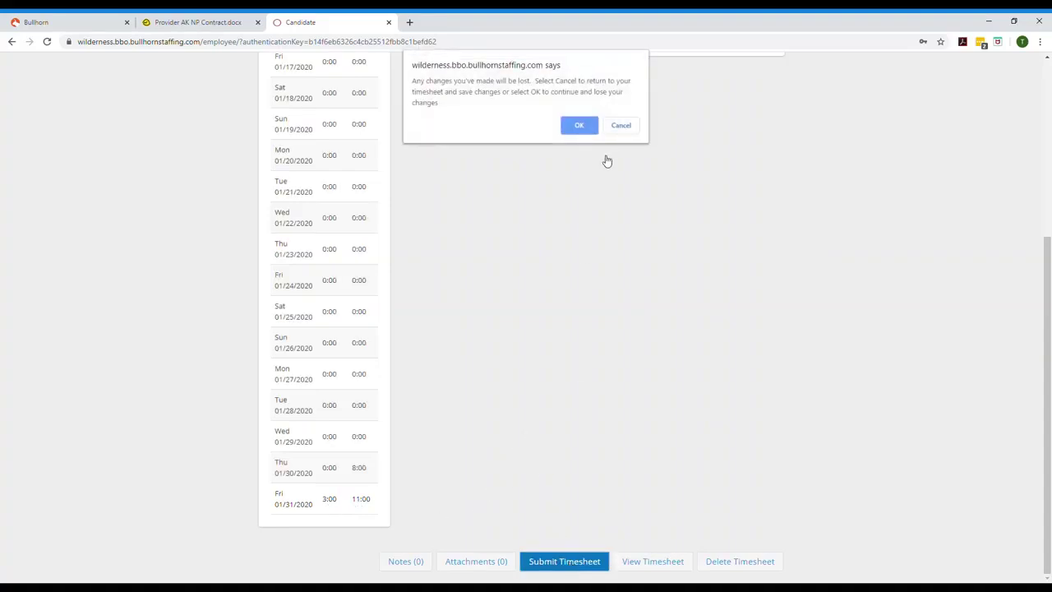
{"action": "left_click", "coordinate": [581, 125]}
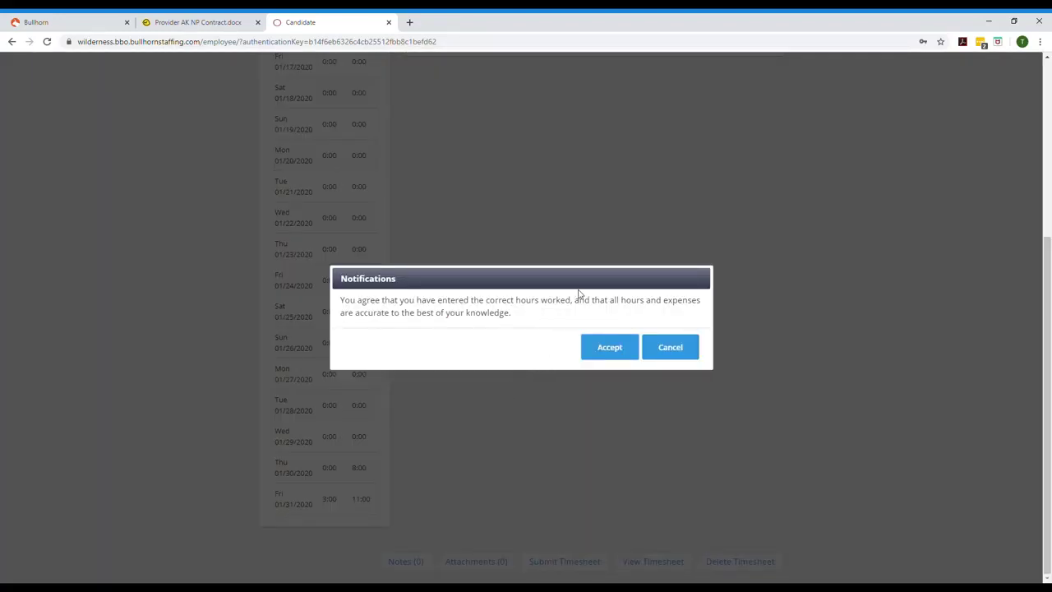
{"action": "left_click", "coordinate": [612, 347]}
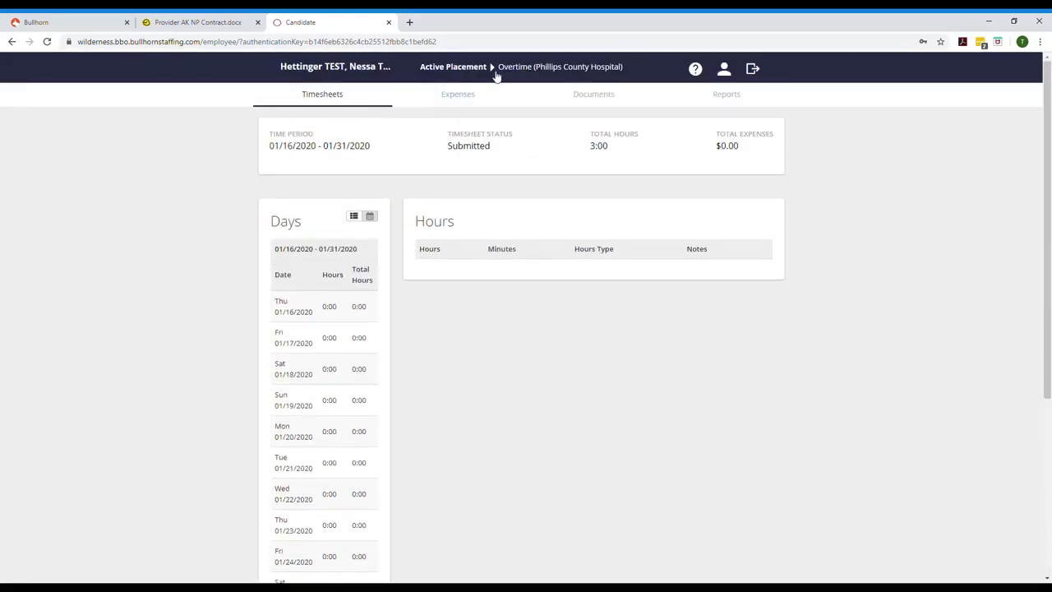
Switch to the Hourly On-Call (Phillips County Hospital) placement and create a blank timesheet for January 16–31, 2020
{"action": "left_click", "coordinate": [493, 69]}
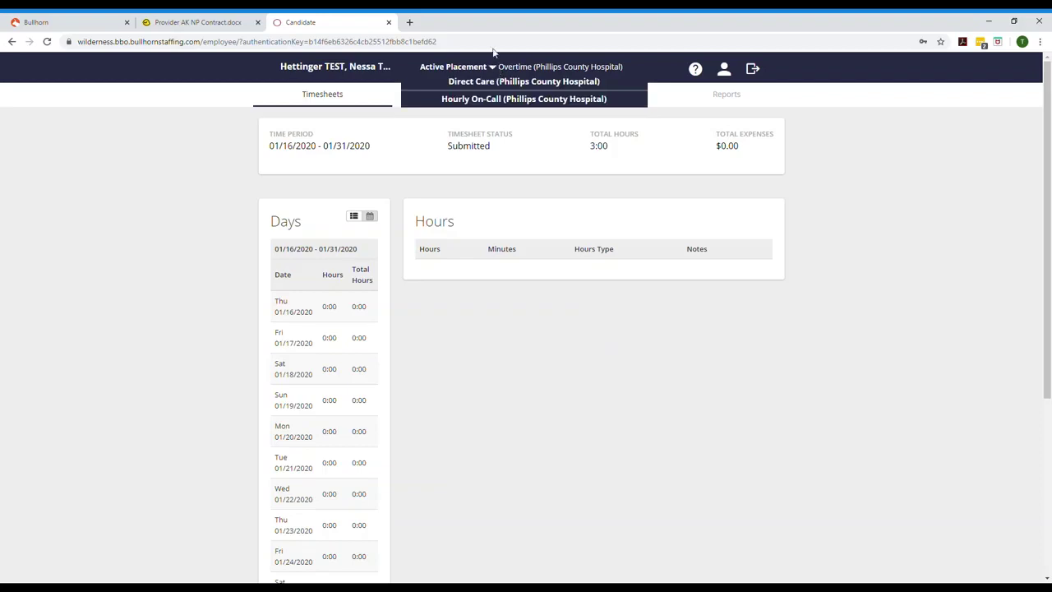
{"action": "left_click", "coordinate": [496, 101]}
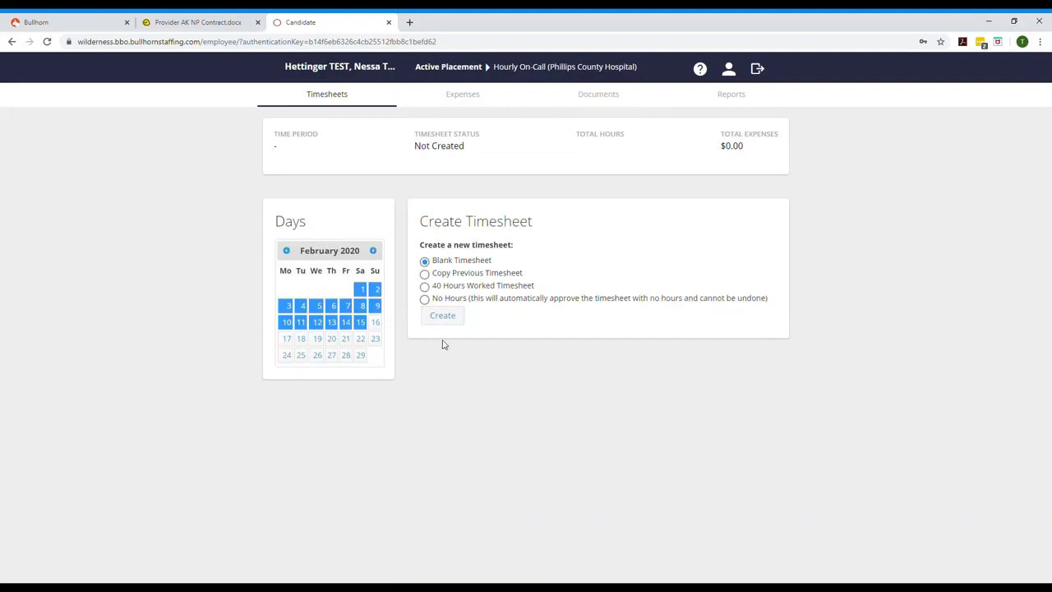
{"action": "left_click", "coordinate": [286, 250]}
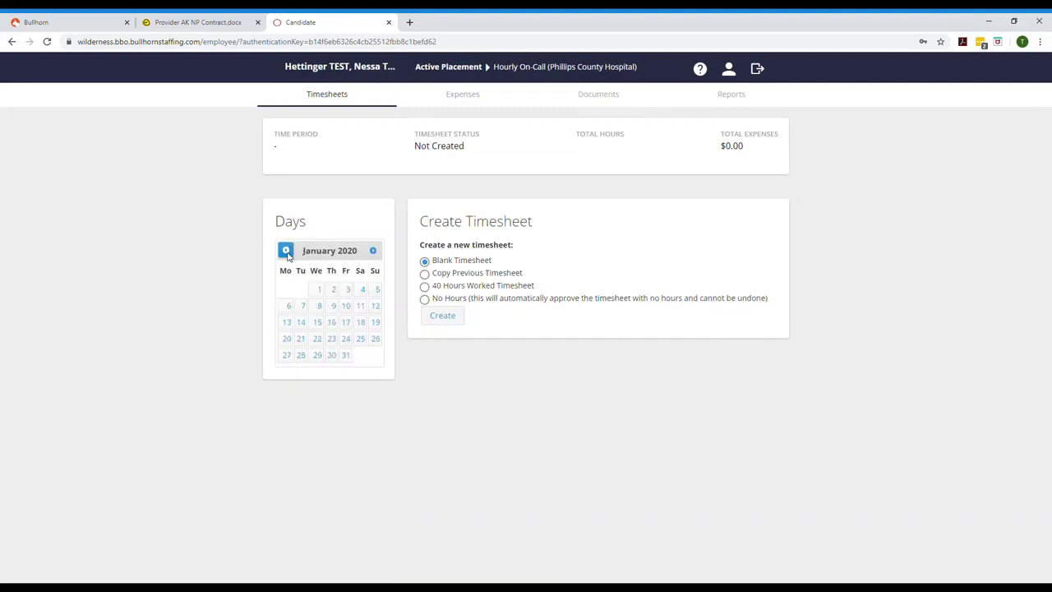
{"action": "left_click", "coordinate": [345, 355]}
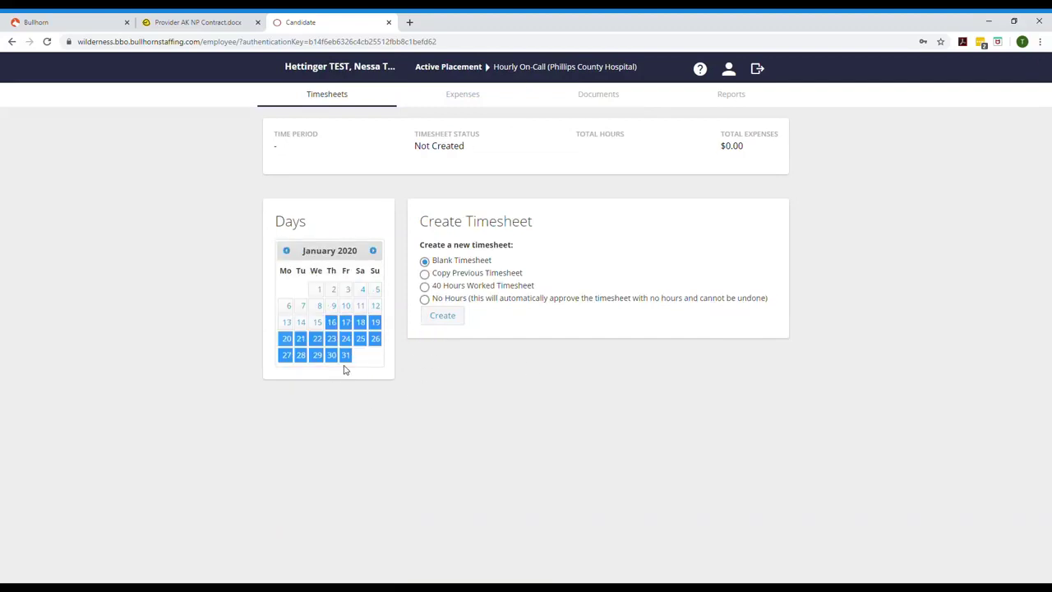
{"action": "left_click", "coordinate": [434, 319]}
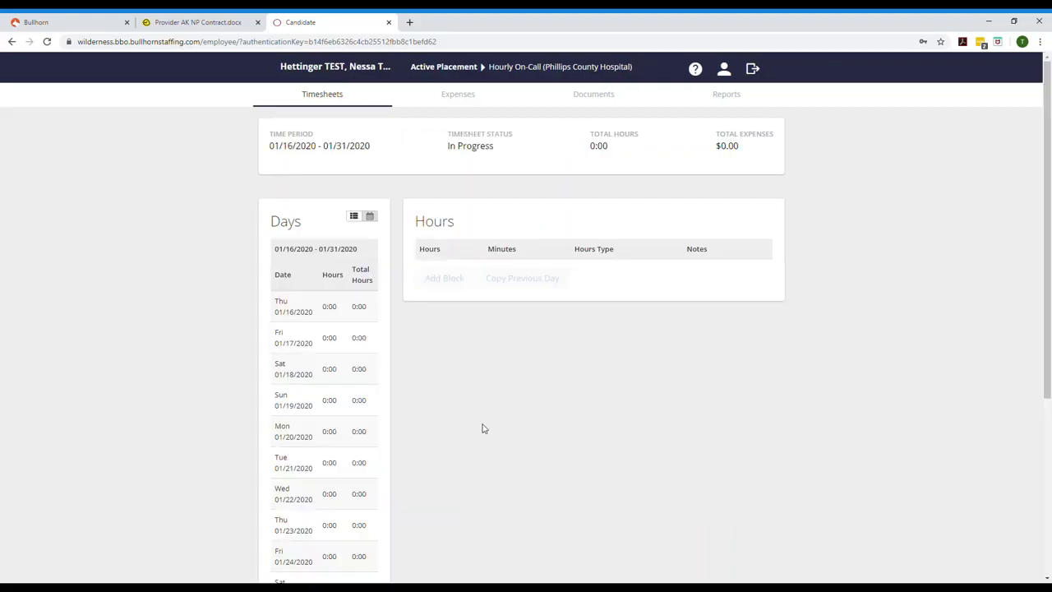
Enter 1 normal hour for Thursday 01/30/2020 on the Hourly On-Call timesheet
{"action": "scroll", "coordinate": [483, 424], "scroll_direction": "down", "scroll_amount": 5}
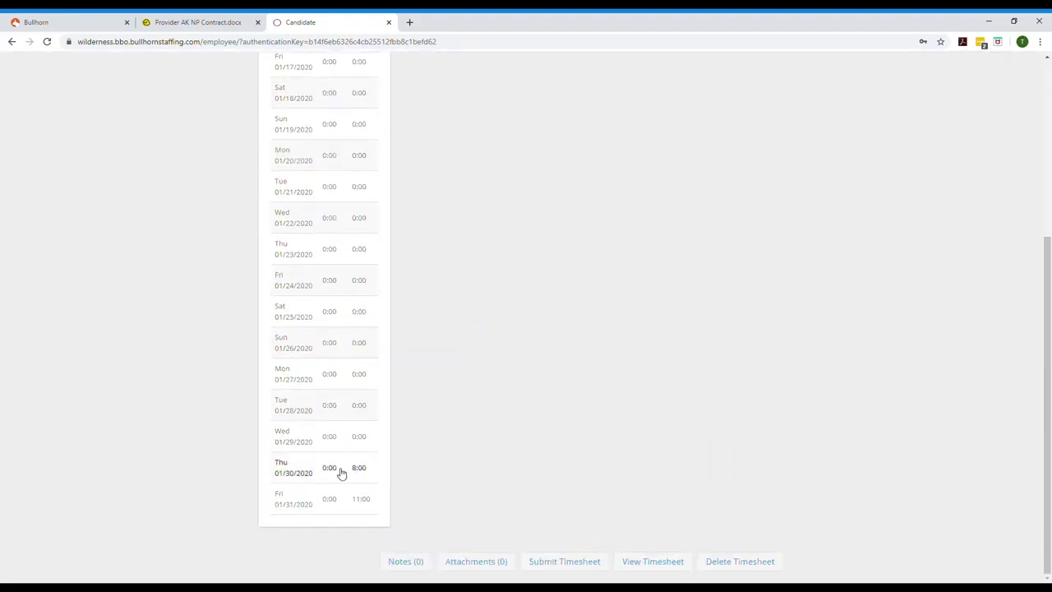
{"action": "scroll", "coordinate": [519, 488], "scroll_direction": "up", "scroll_amount": 5}
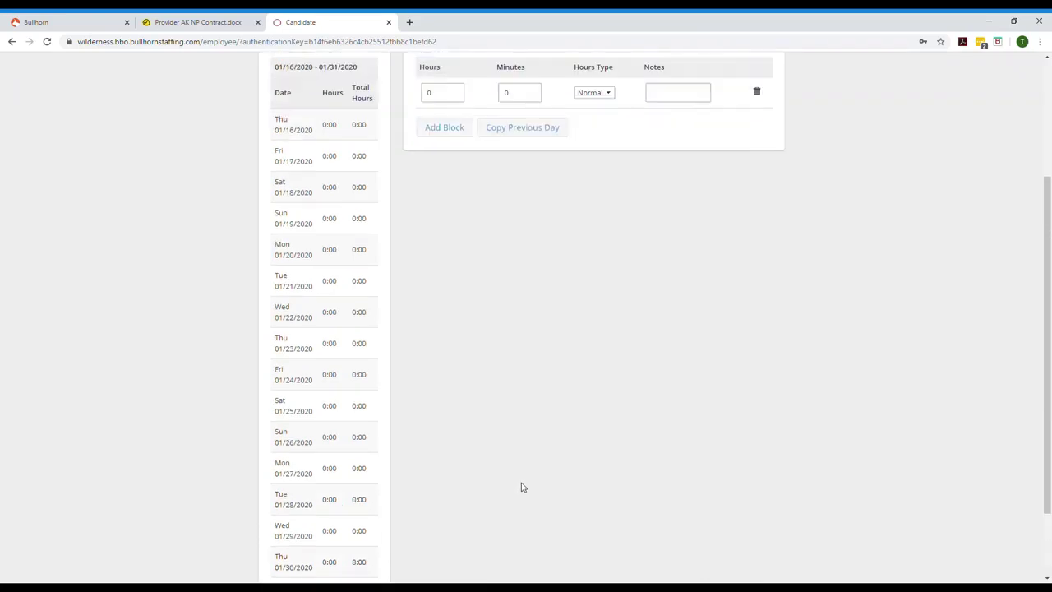
{"action": "left_click", "coordinate": [517, 276]}
{"action": "left_click", "coordinate": [460, 277]}
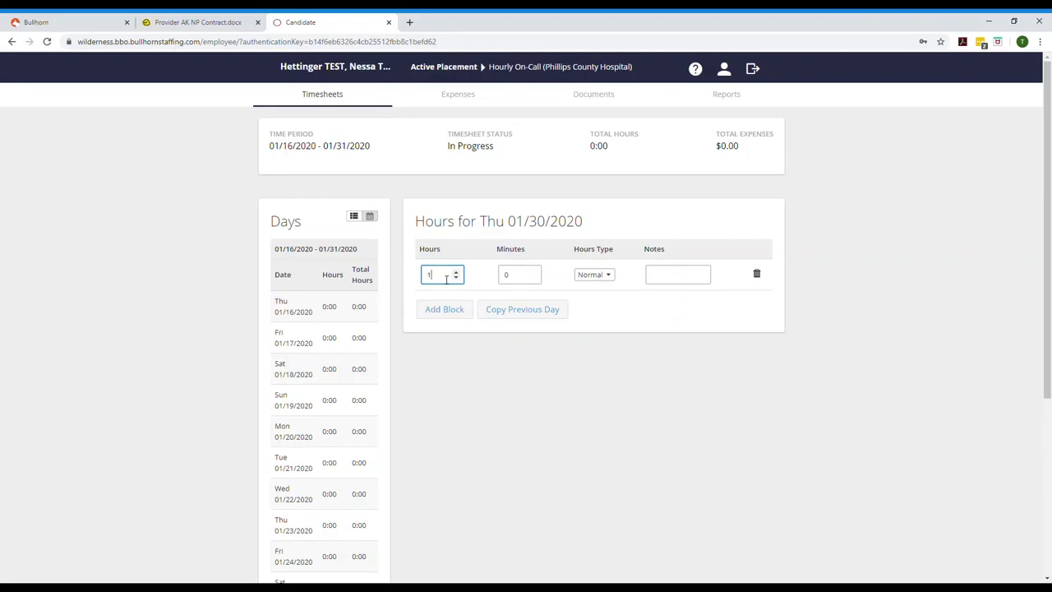
{"action": "type", "text": "1"}
{"action": "left_click", "coordinate": [538, 400]}
Submit the Hourly On-Call timesheet and accept the statement that its hours and expenses are accurate
{"action": "scroll", "coordinate": [551, 393], "scroll_direction": "down", "scroll_amount": 5}
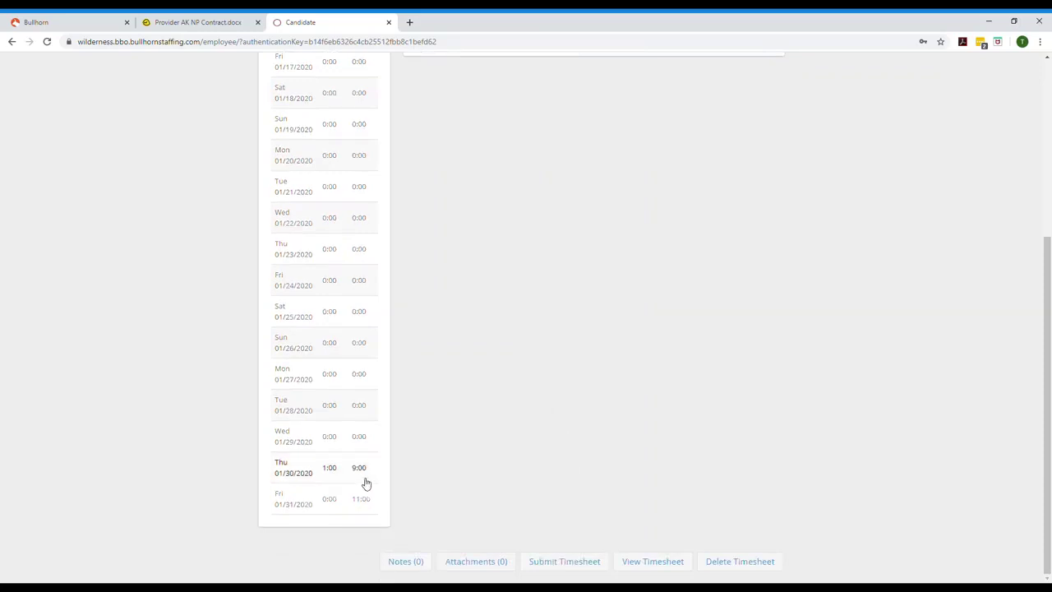
{"action": "left_click", "coordinate": [563, 561]}
{"action": "left_click", "coordinate": [608, 353]}
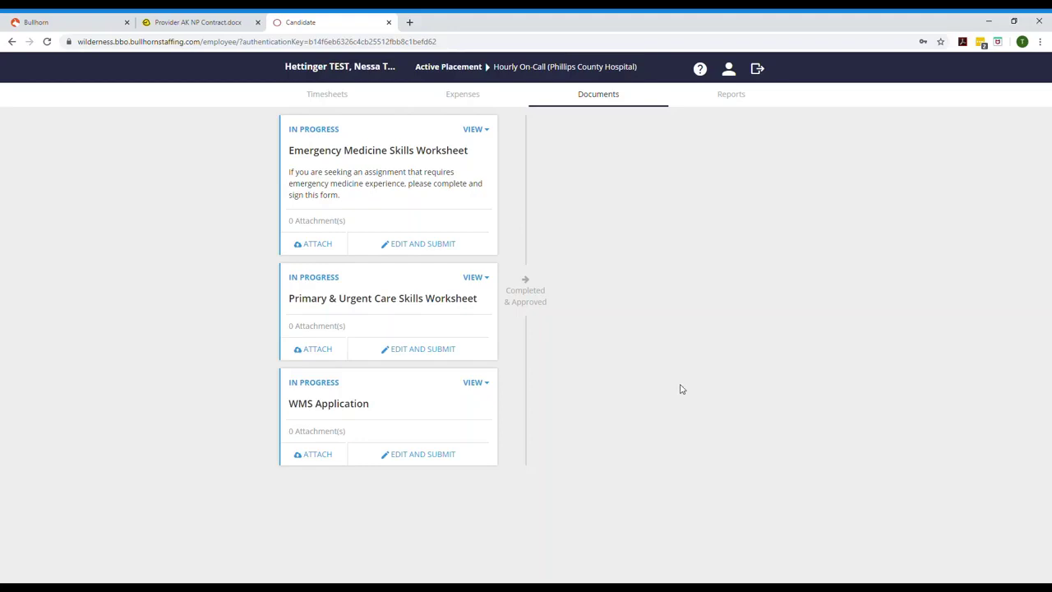
Run an Expense Reports report with start date 01/01/2020 and end date 01/31/2020
{"action": "left_click", "coordinate": [740, 102]}
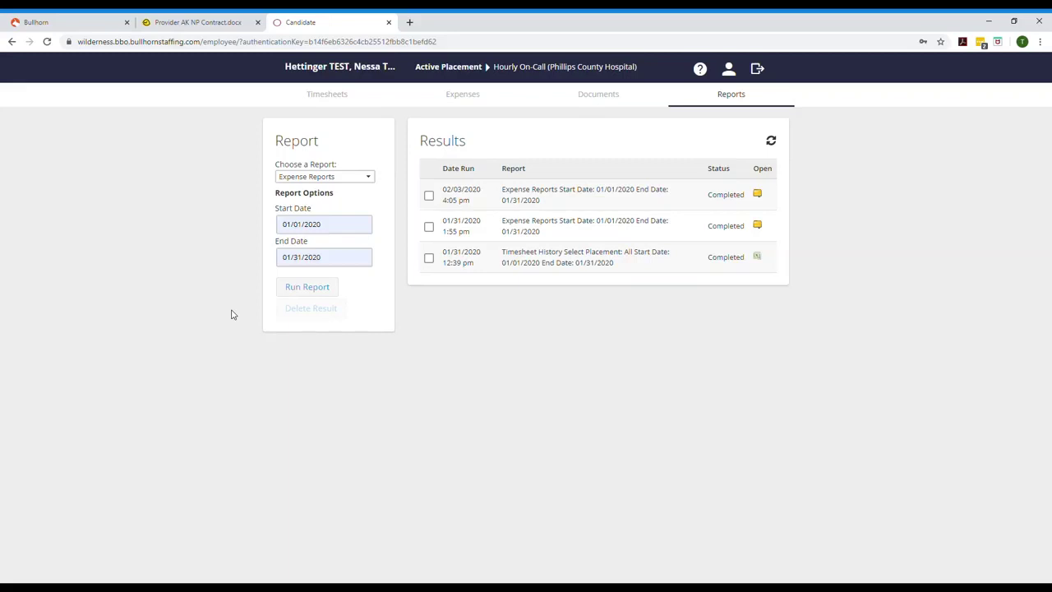
{"action": "left_click", "coordinate": [371, 176]}
{"action": "left_click", "coordinate": [348, 227]}
{"action": "left_click", "coordinate": [344, 286]}
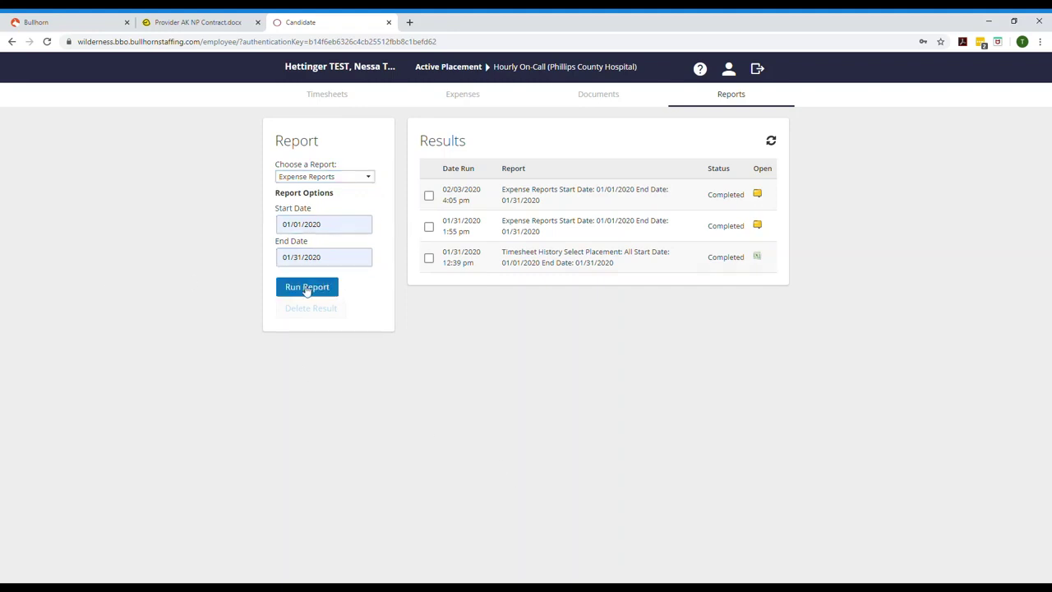
{"action": "left_click", "coordinate": [306, 287]}
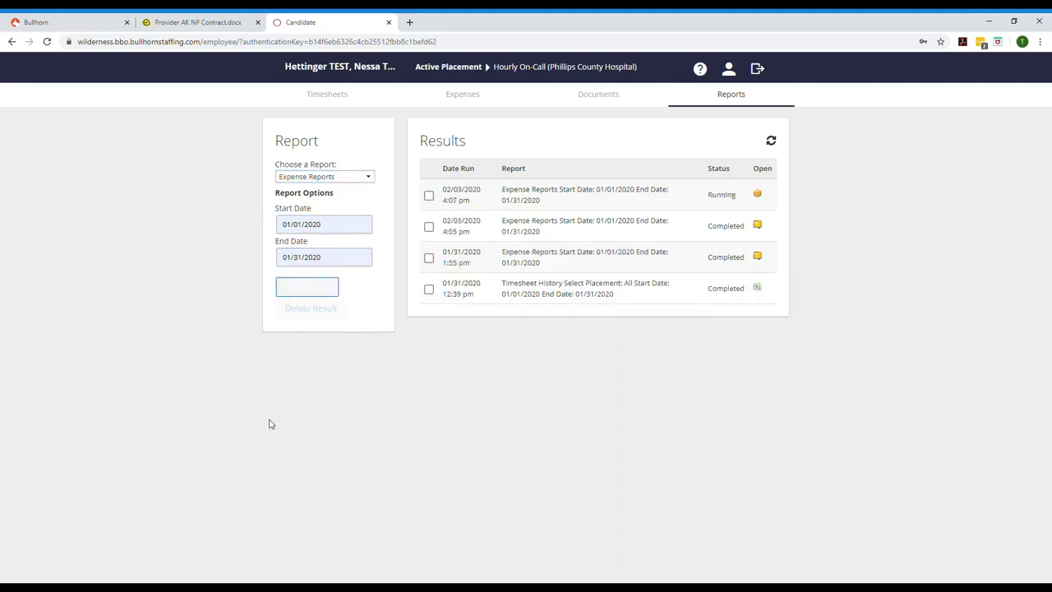